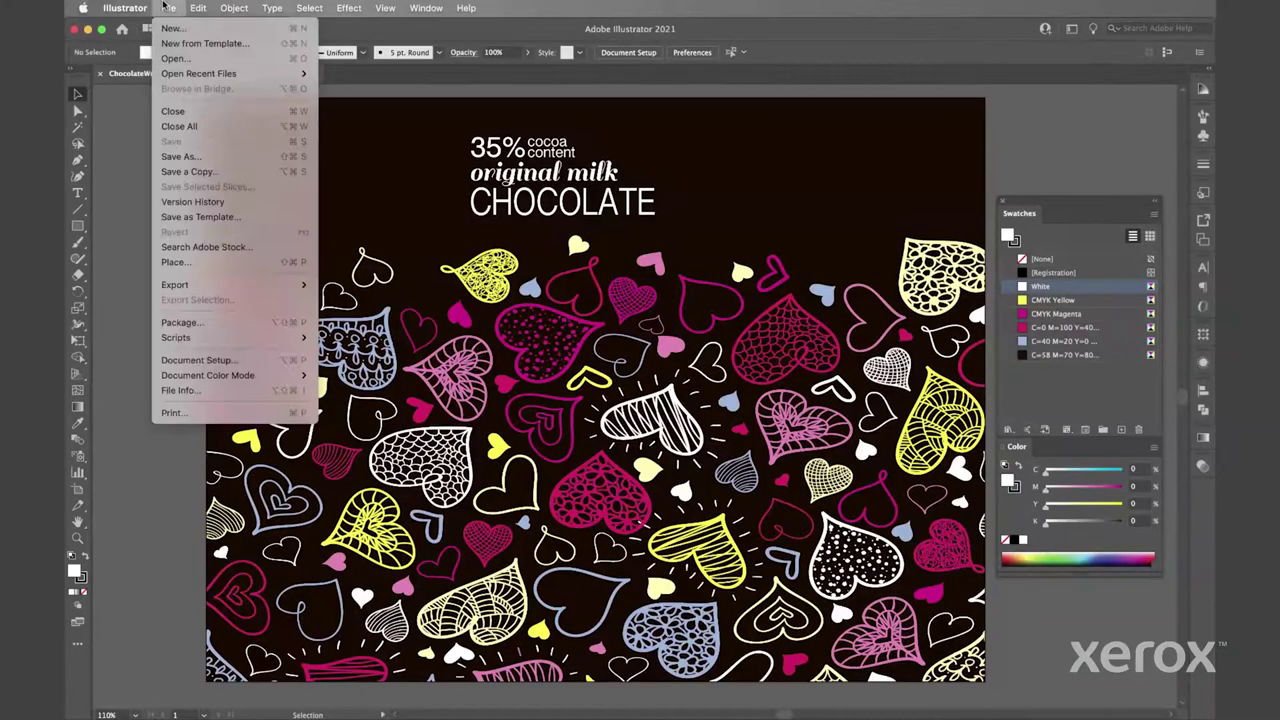
Save a copy named ChocolateWrapper_Cocoa_W_FPink.ai, accepting the Illustrator 2020 format options
{"action": "left_click", "coordinate": [181, 156]}
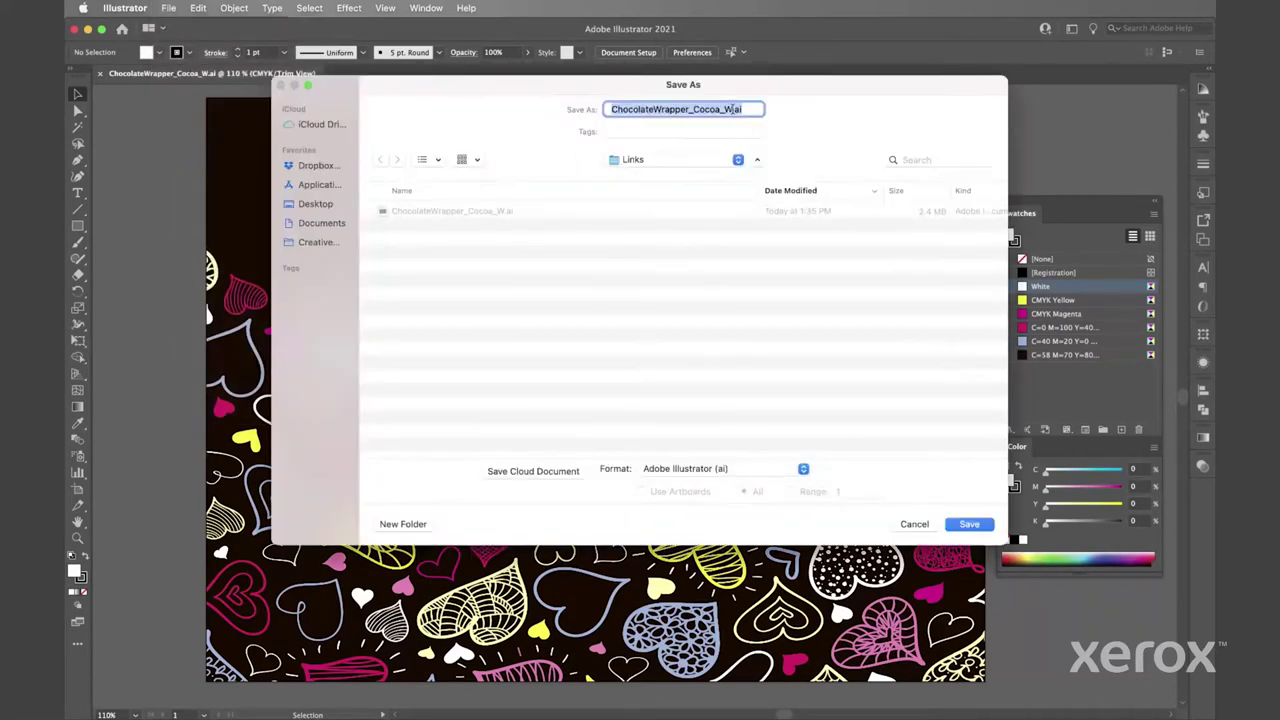
{"action": "left_click", "coordinate": [731, 109]}
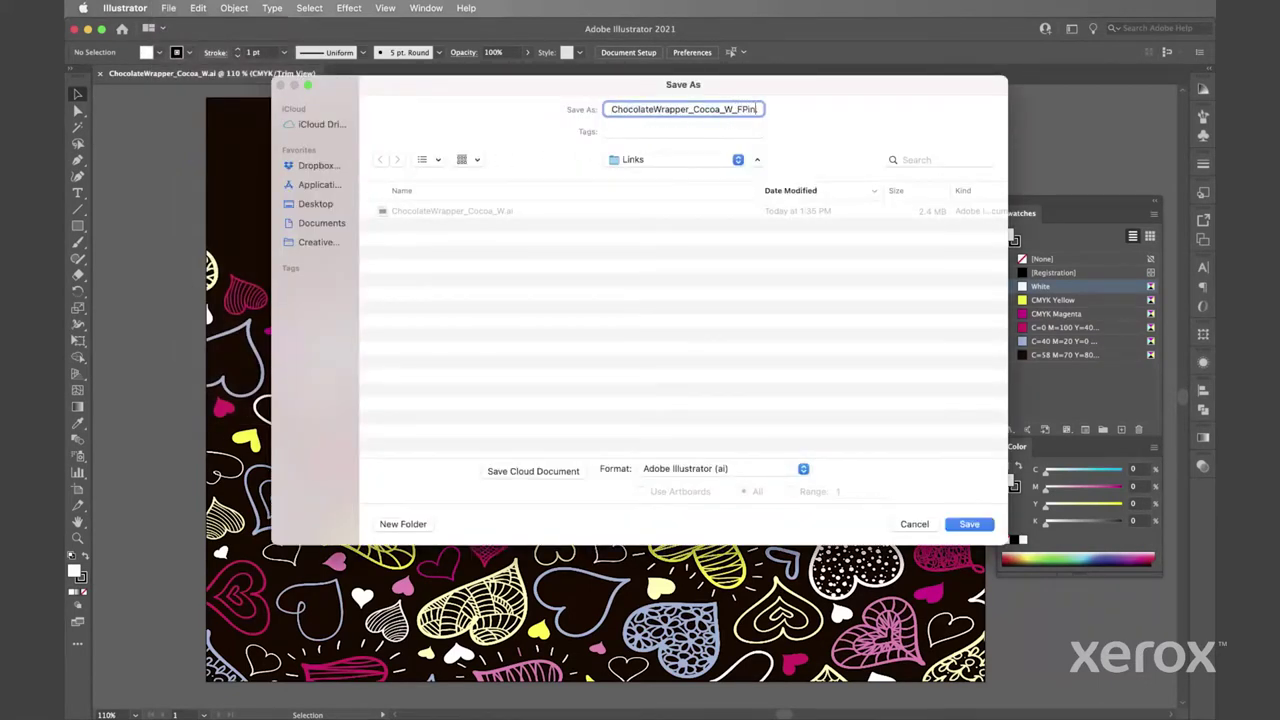
{"action": "left_click", "coordinate": [975, 527]}
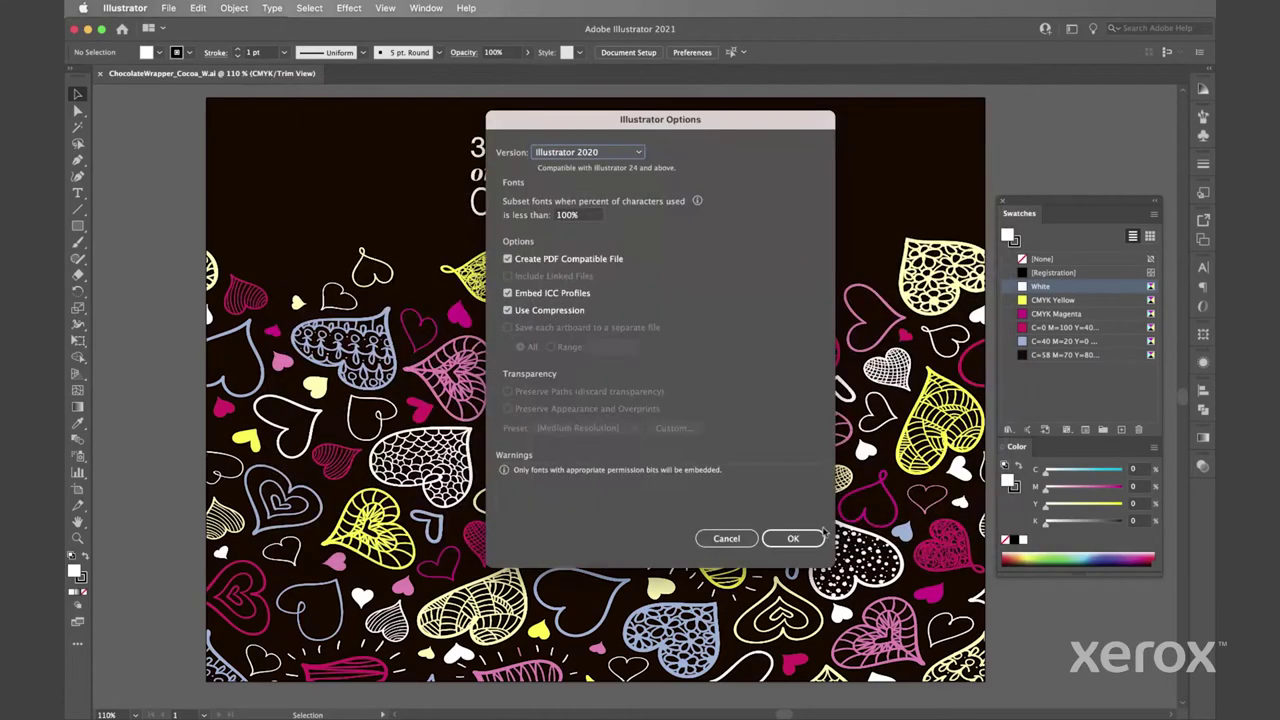
{"action": "left_click", "coordinate": [806, 535]}
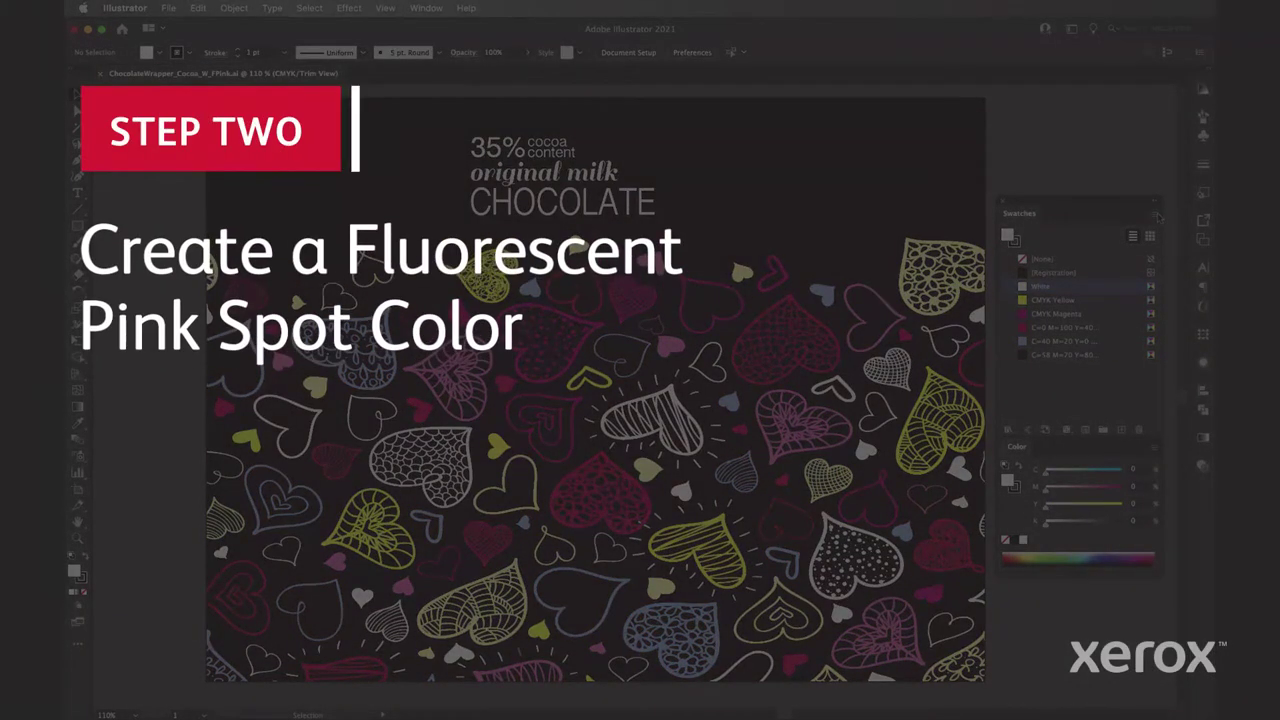
Add PANTONE Pink C from the PANTONE+ Solid Coated color book to the document swatches
{"action": "left_click", "coordinate": [1157, 216]}
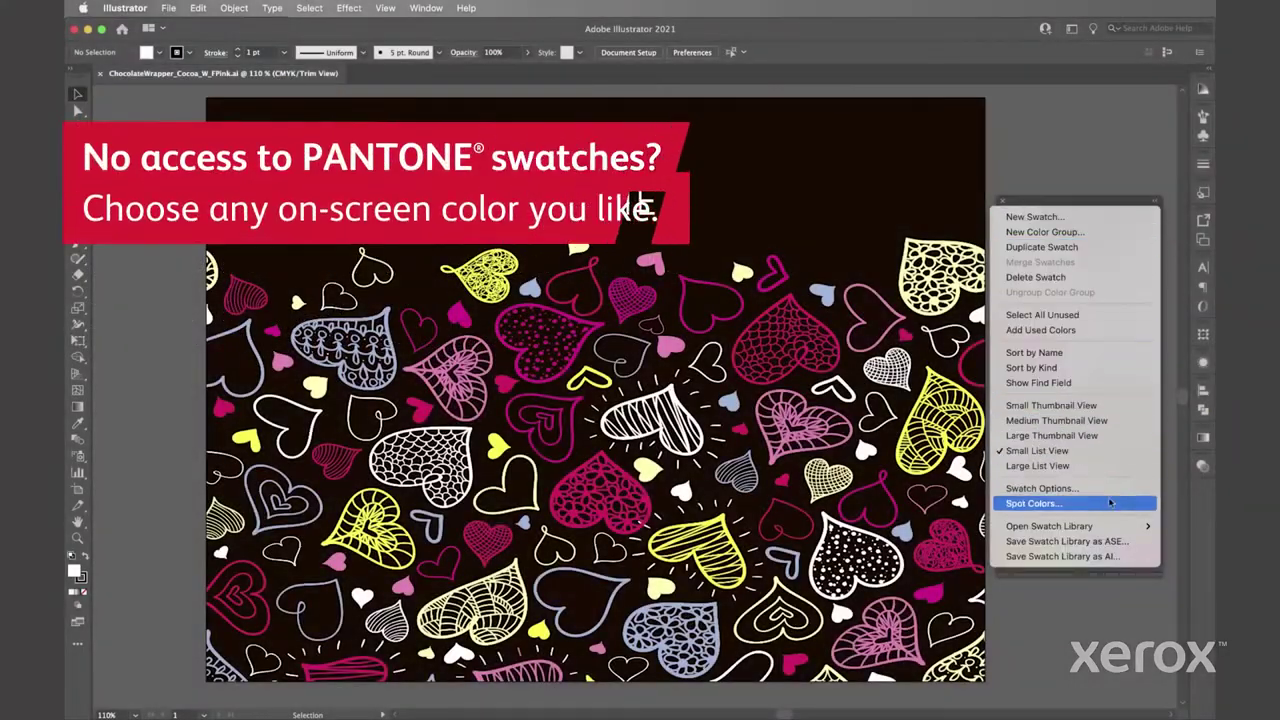
{"action": "mouse_move", "coordinate": [1049, 526]}
{"action": "mouse_move", "coordinate": [910, 396]}
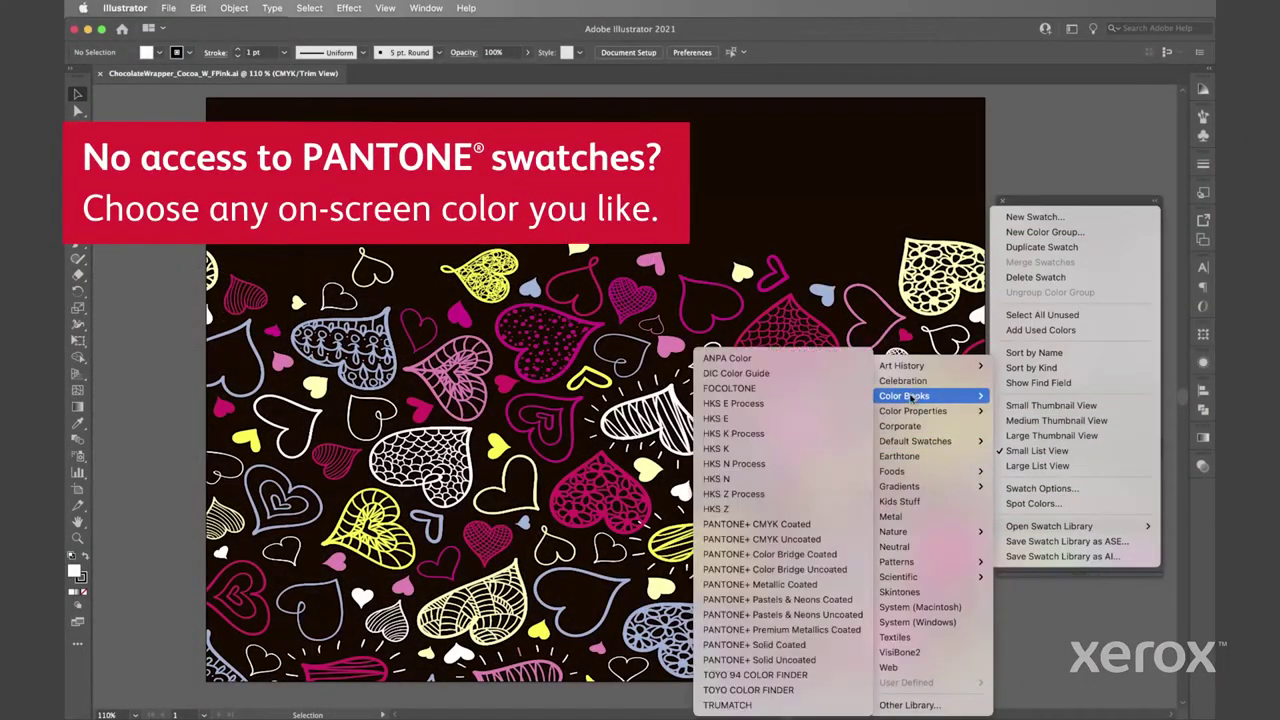
{"action": "left_click", "coordinate": [800, 645]}
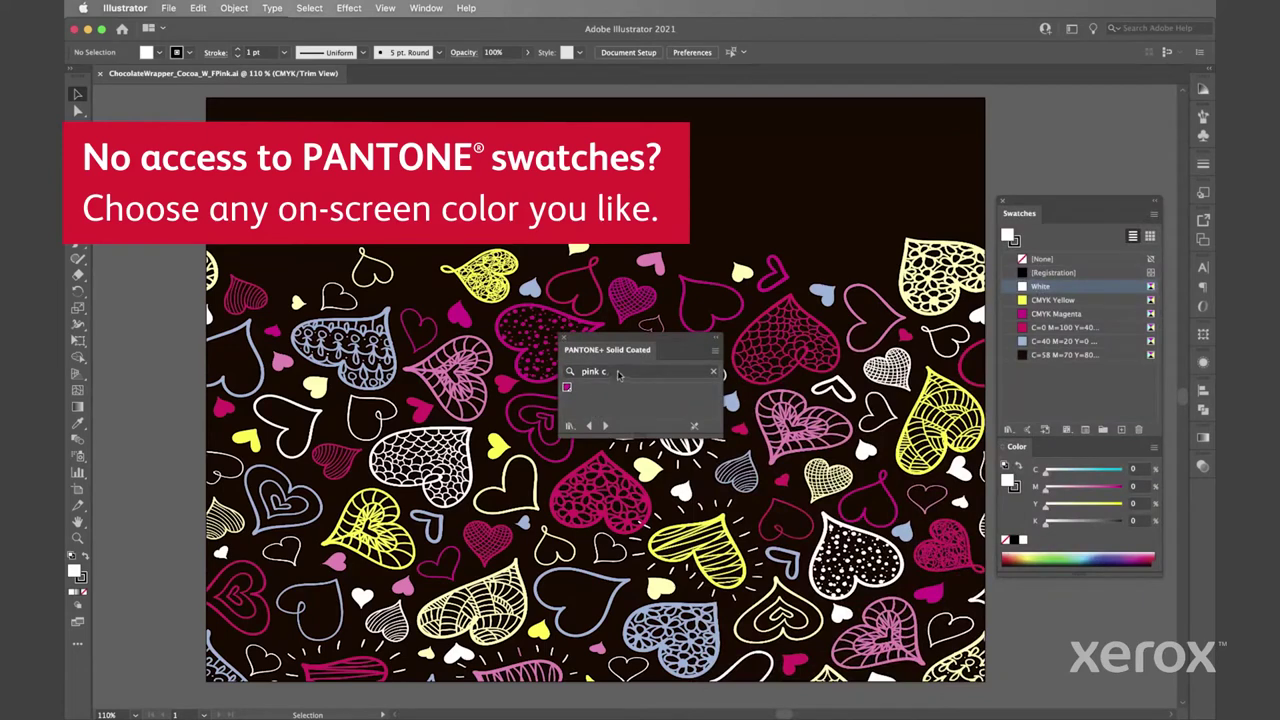
{"action": "left_click", "coordinate": [618, 371]}
{"action": "left_click", "coordinate": [567, 388]}
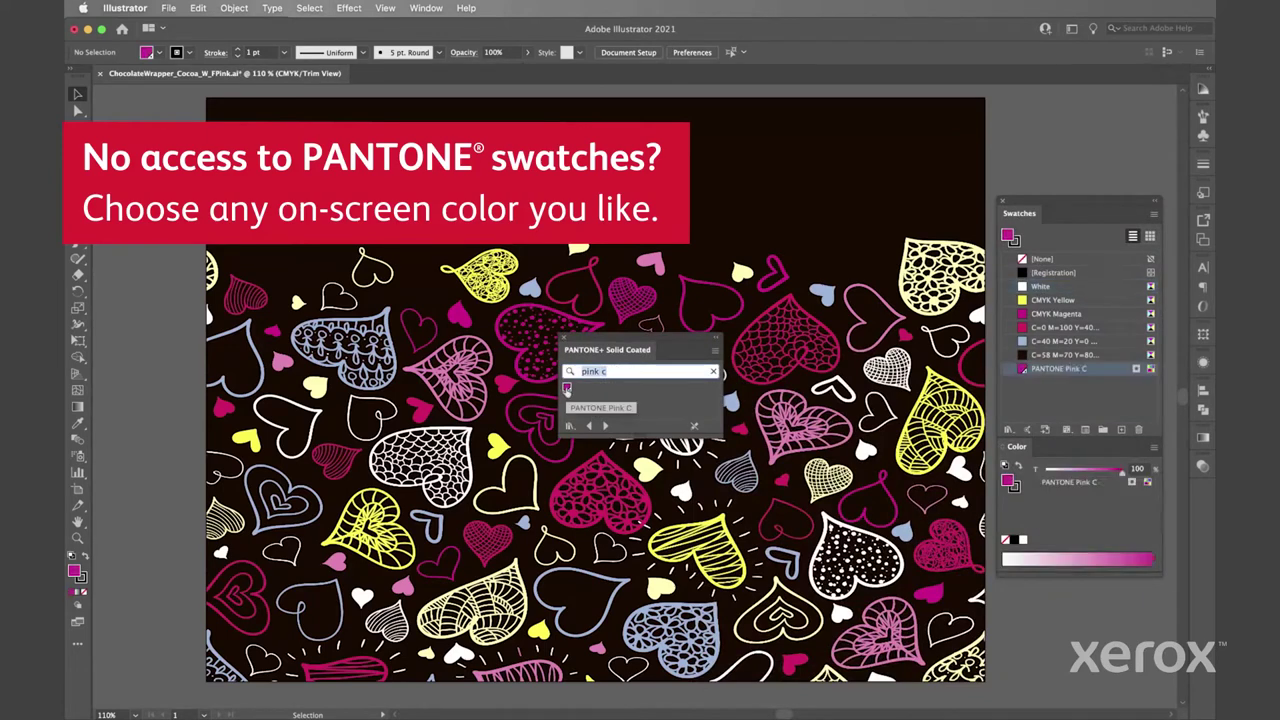
{"action": "left_click", "coordinate": [566, 341]}
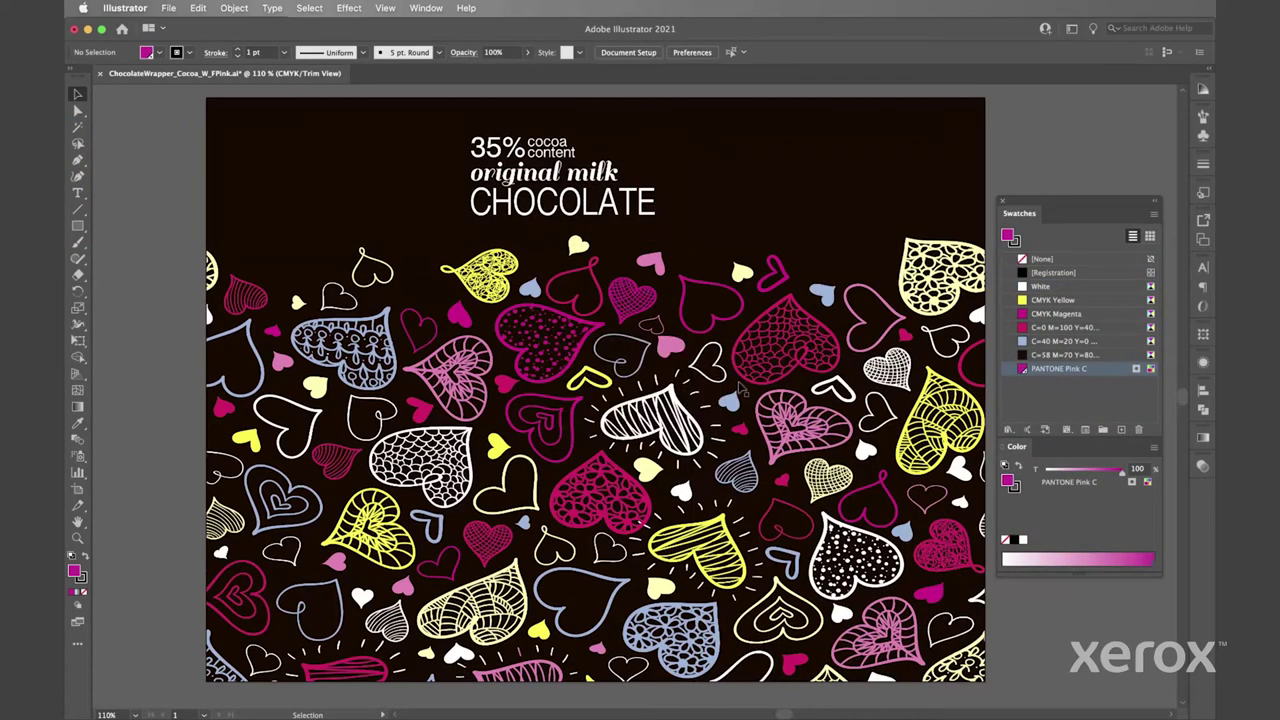
Convert the Pink C swatch to CMYK mode and rename it FPink
{"action": "double_click", "coordinate": [1111, 370]}
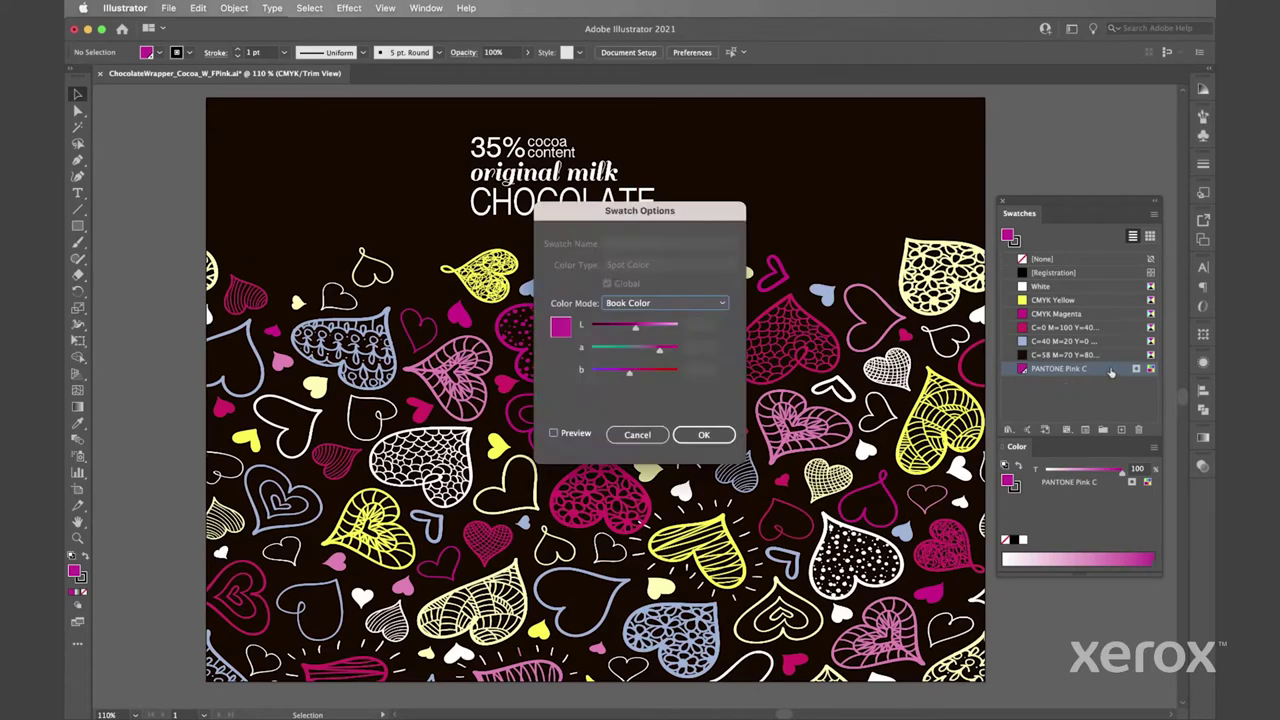
{"action": "left_click", "coordinate": [729, 303]}
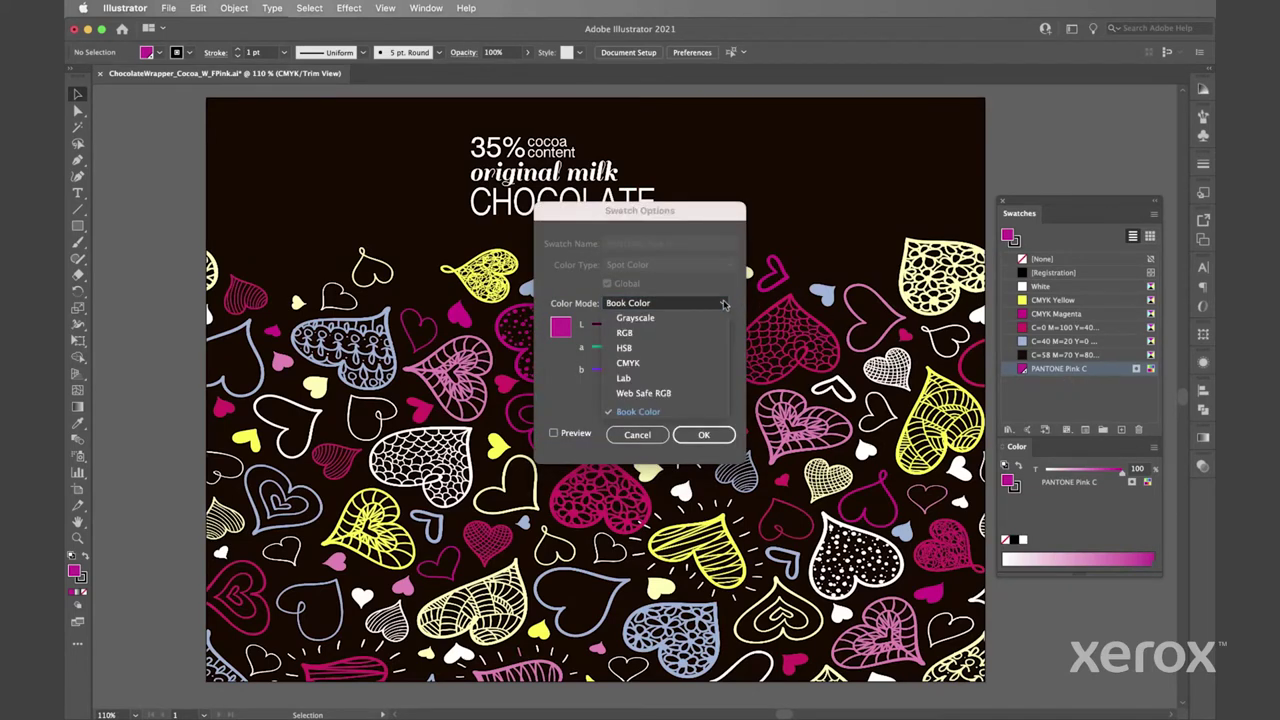
{"action": "left_click", "coordinate": [688, 363]}
{"action": "left_click", "coordinate": [678, 246]}
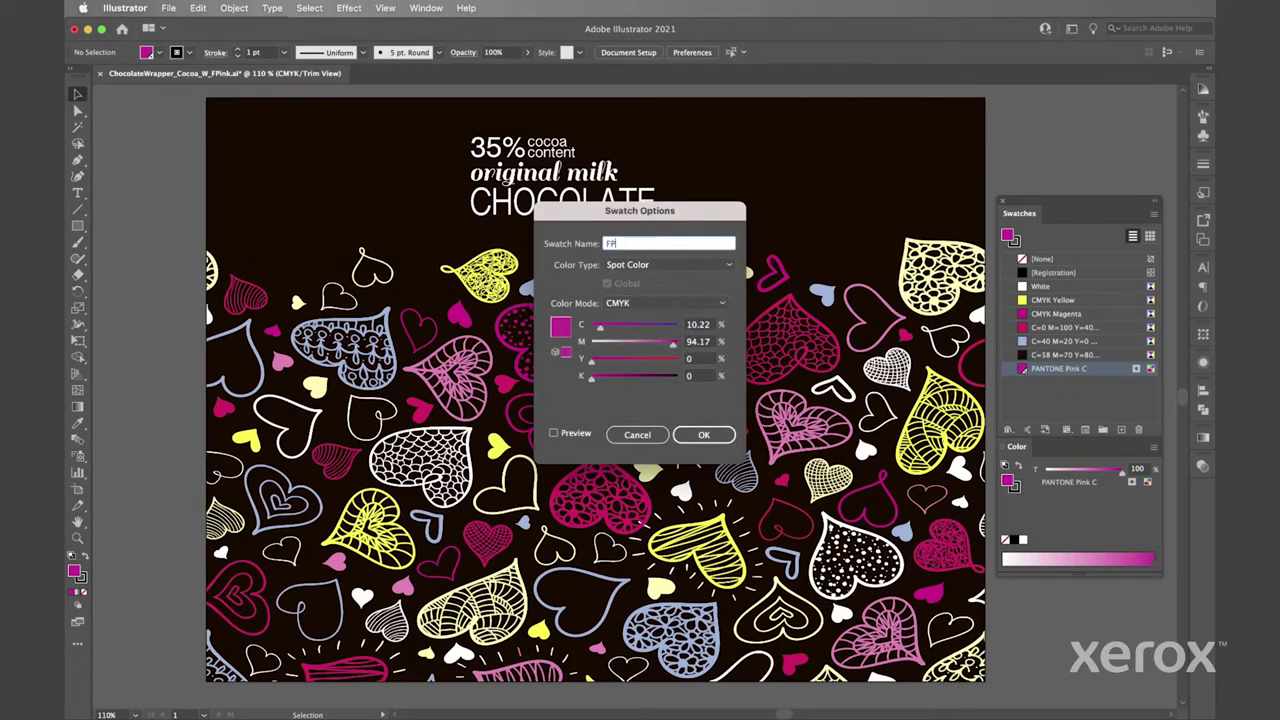
{"action": "type", "text": "FPink"}
{"action": "left_click", "coordinate": [718, 436]}
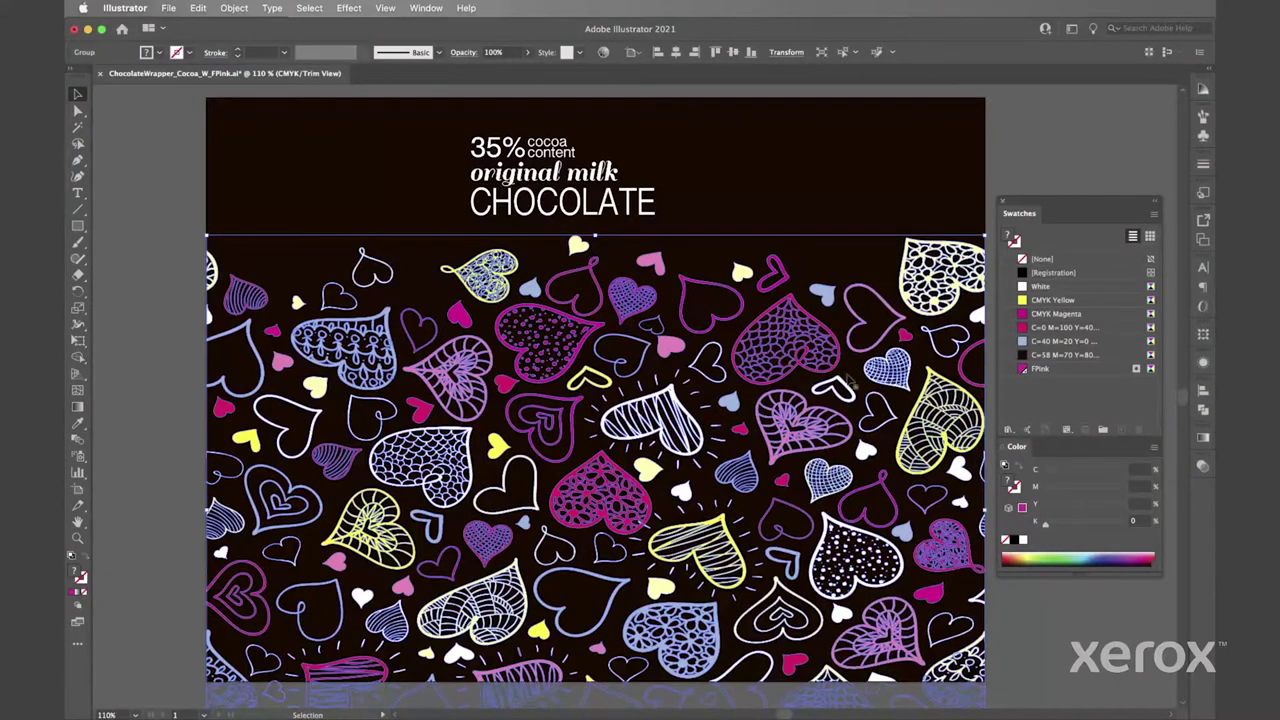
Recolour the hearts with FPink and fill the dark background rectangle with a 30% FPink tint
{"action": "left_click", "coordinate": [1053, 370]}
{"action": "left_click", "coordinate": [1052, 152]}
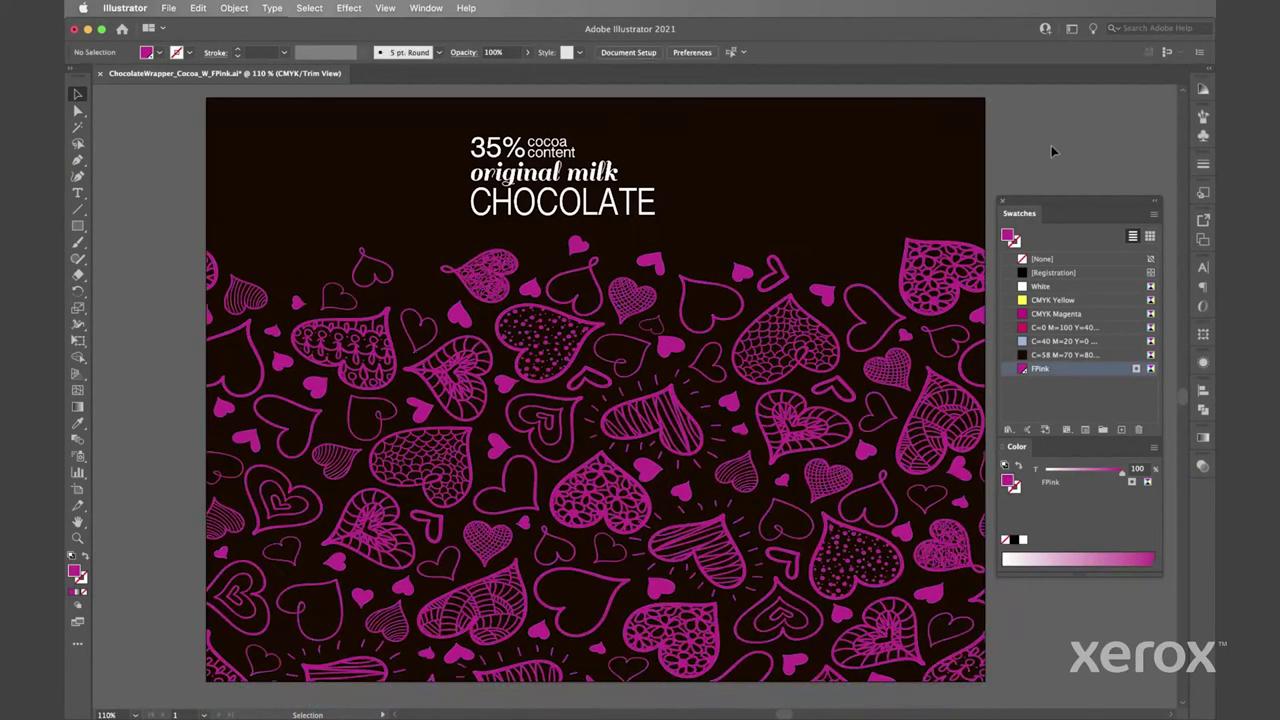
{"action": "left_click", "coordinate": [940, 148]}
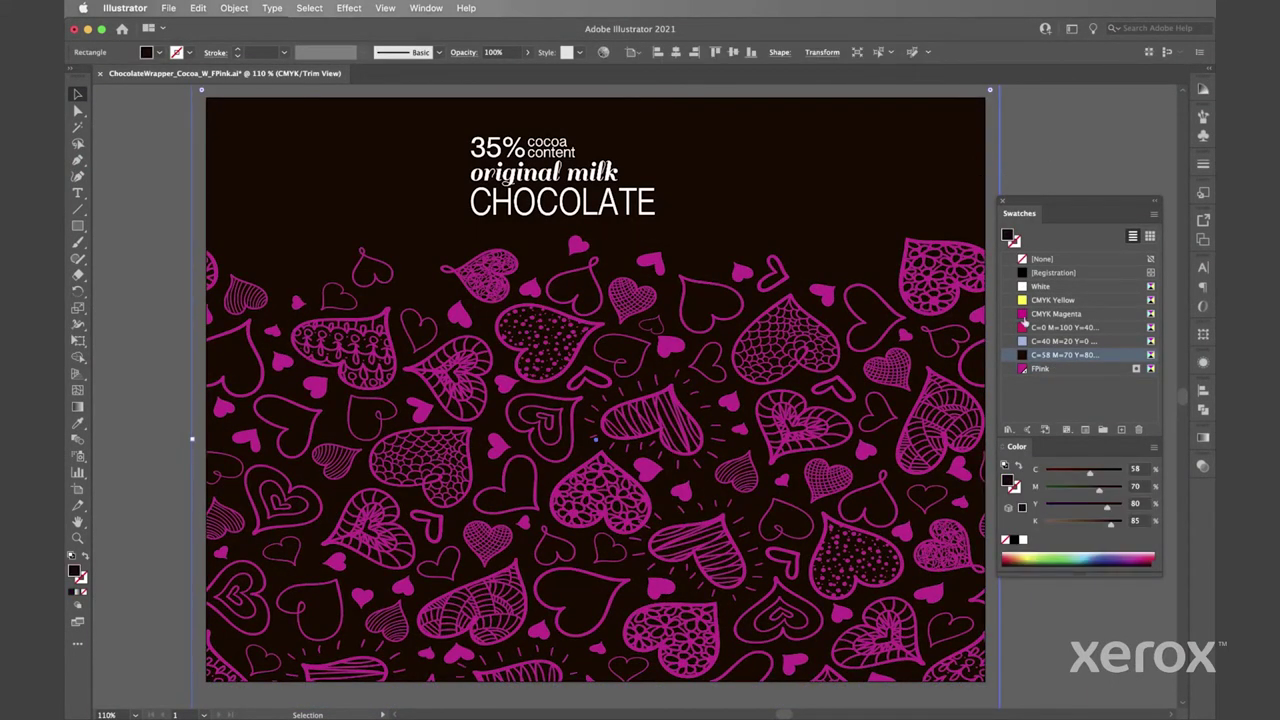
{"action": "left_click", "coordinate": [1047, 370]}
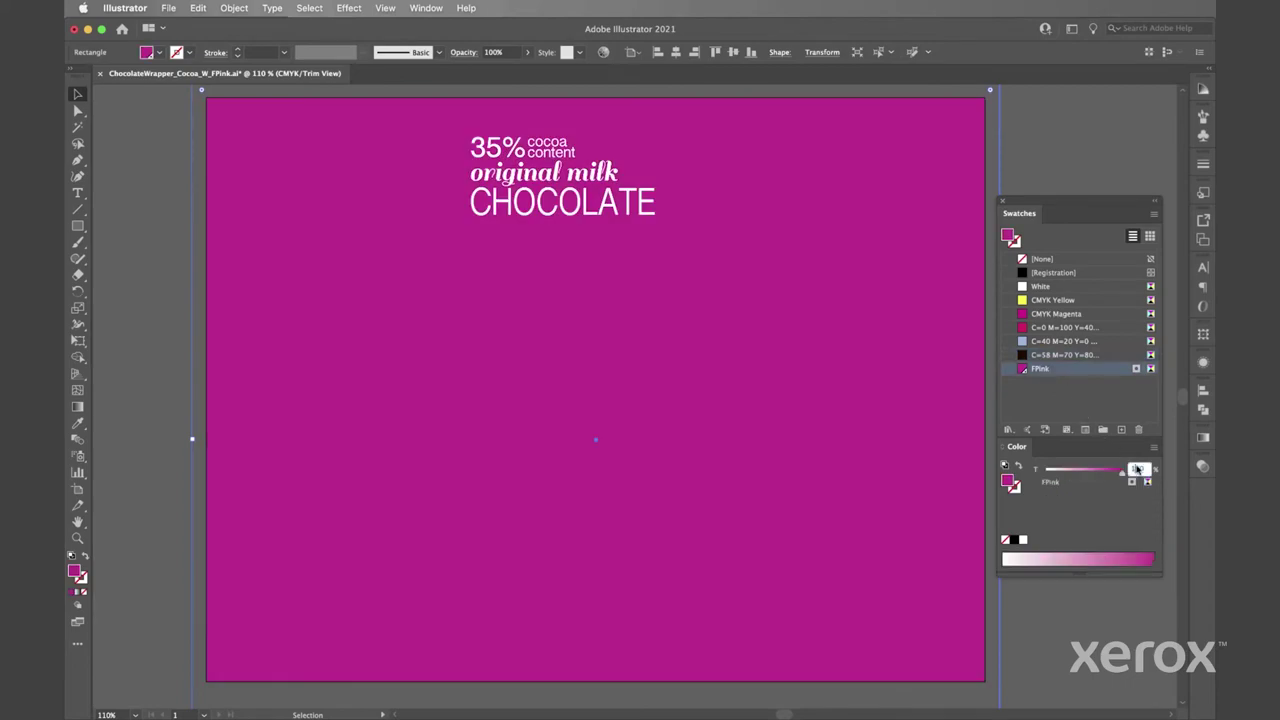
{"action": "type", "text": "30"}
{"action": "key", "text": "Return"}
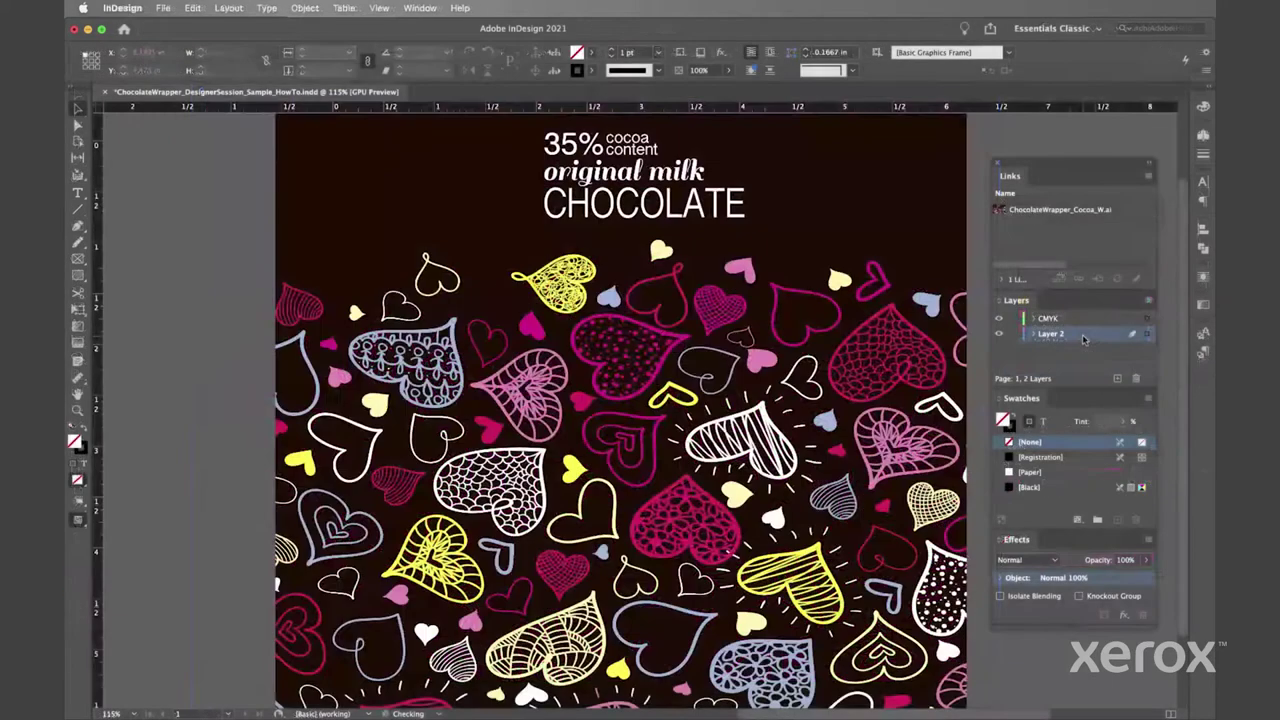
{"action": "double_click", "coordinate": [1082, 336]}
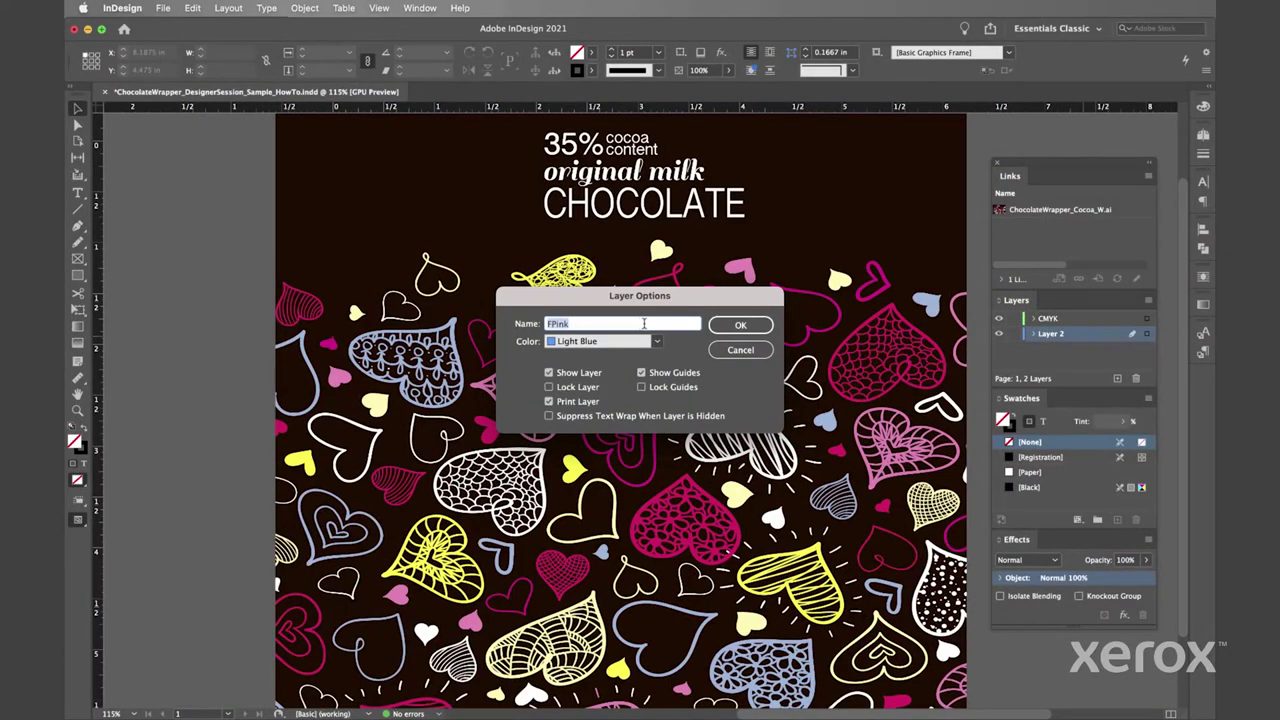
Rename Layer 2 to FPink in InDesign's Layer Options
{"action": "left_click", "coordinate": [741, 326]}
{"action": "left_click", "coordinate": [829, 248]}
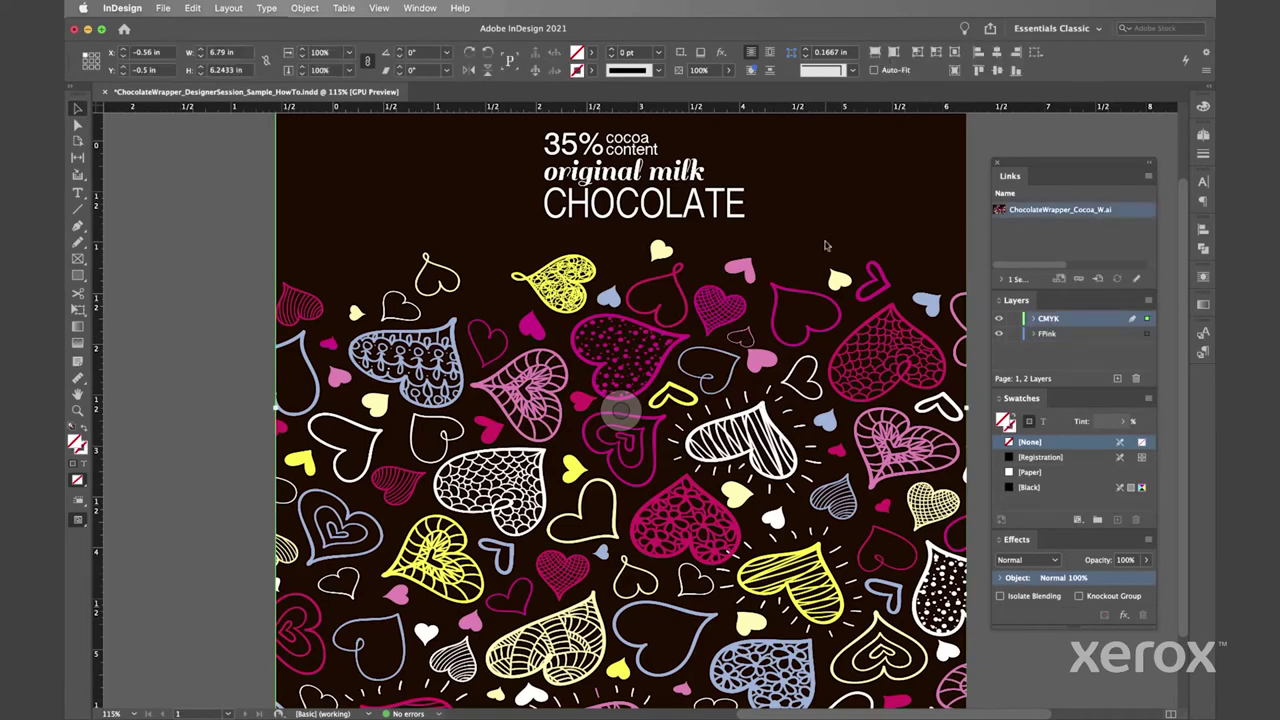
{"action": "right_click", "coordinate": [829, 238]}
{"action": "key", "text": "Escape"}
{"action": "left_click", "coordinate": [985, 268]}
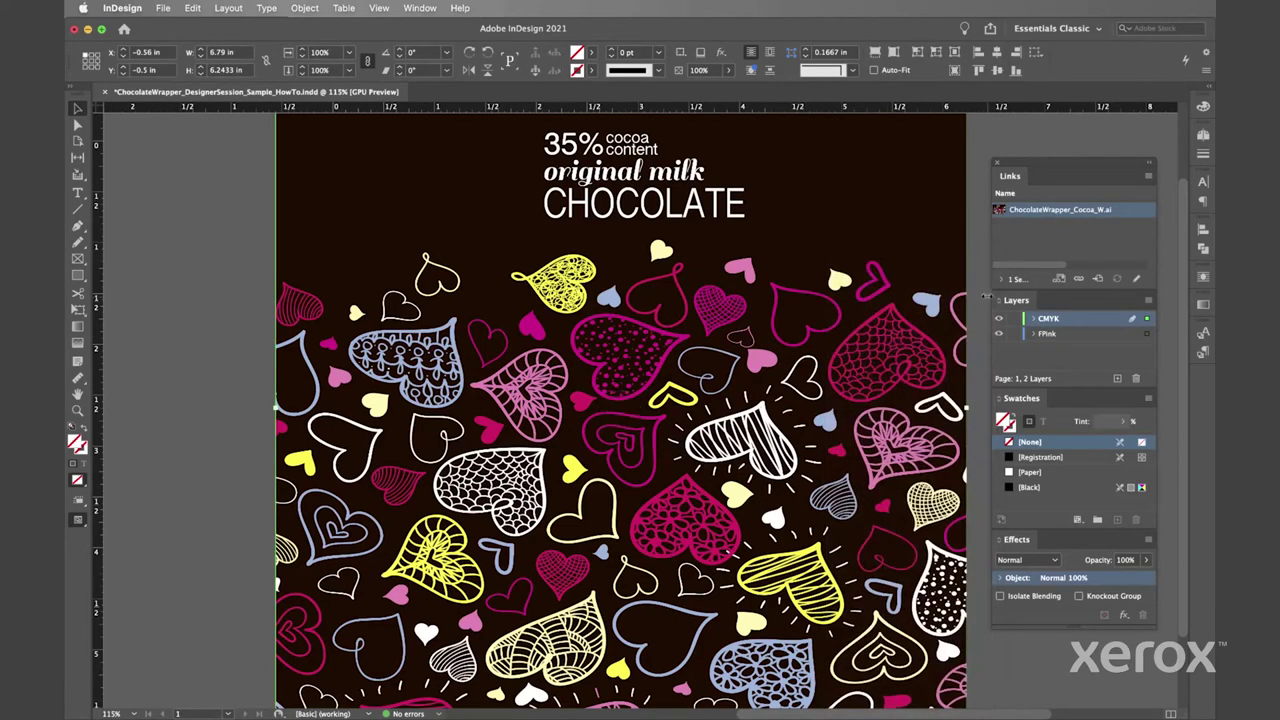
Hide the CMYK layer and make FPink the active layer
{"action": "left_click", "coordinate": [997, 318]}
{"action": "left_click", "coordinate": [1070, 336]}
{"action": "right_click", "coordinate": [781, 311]}
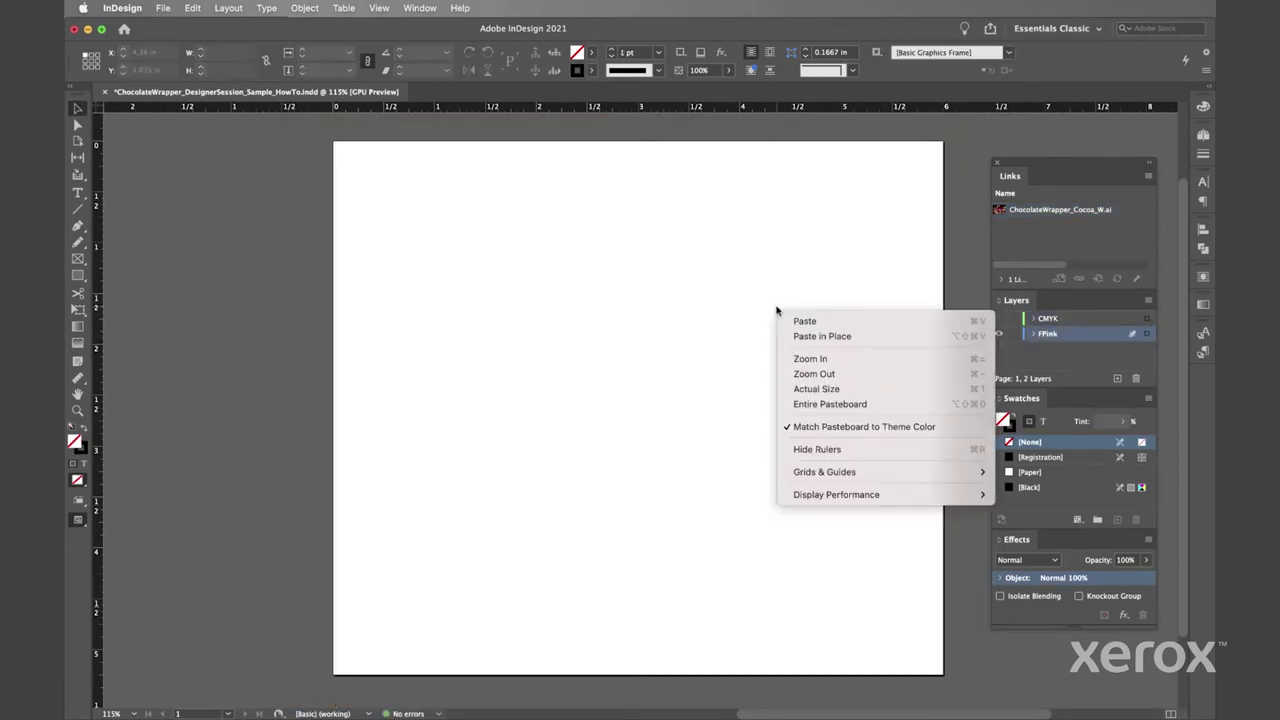
Paste the hearts artwork in place on FPink and relink it to ChocolateWrapper_Cocoa_W_FPink.ai
{"action": "left_click", "coordinate": [883, 337]}
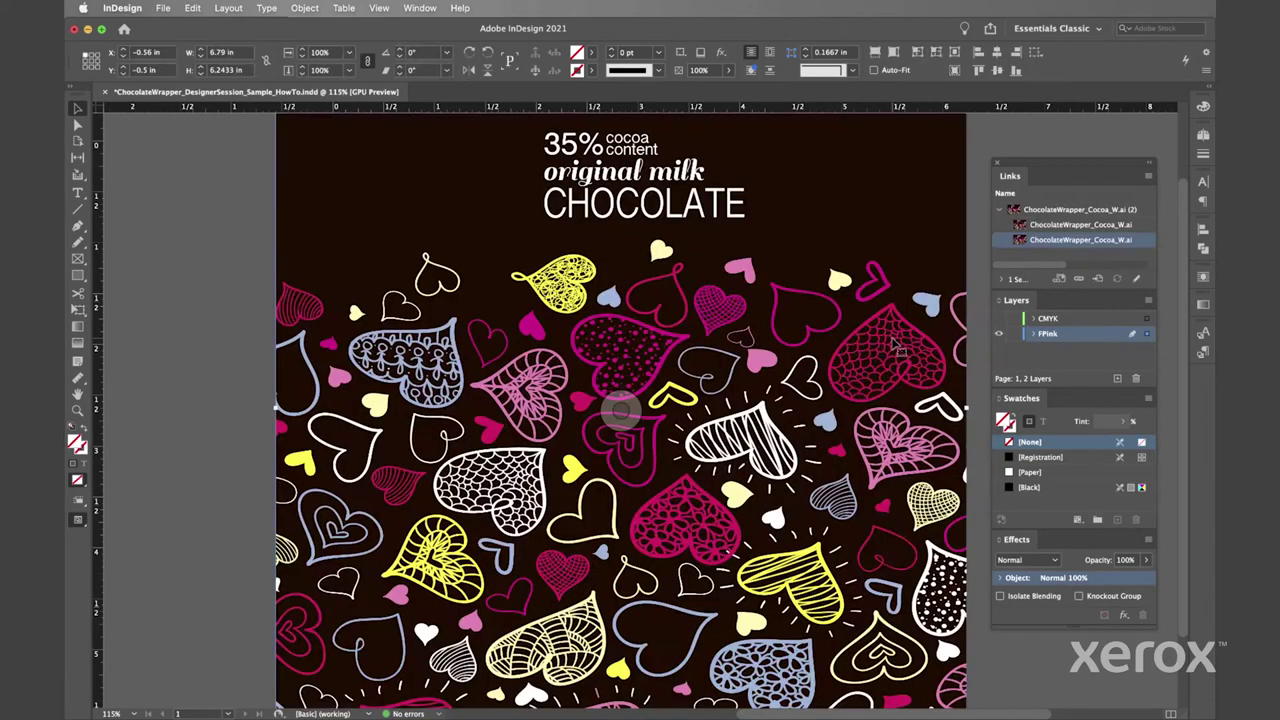
{"action": "right_click", "coordinate": [1070, 242]}
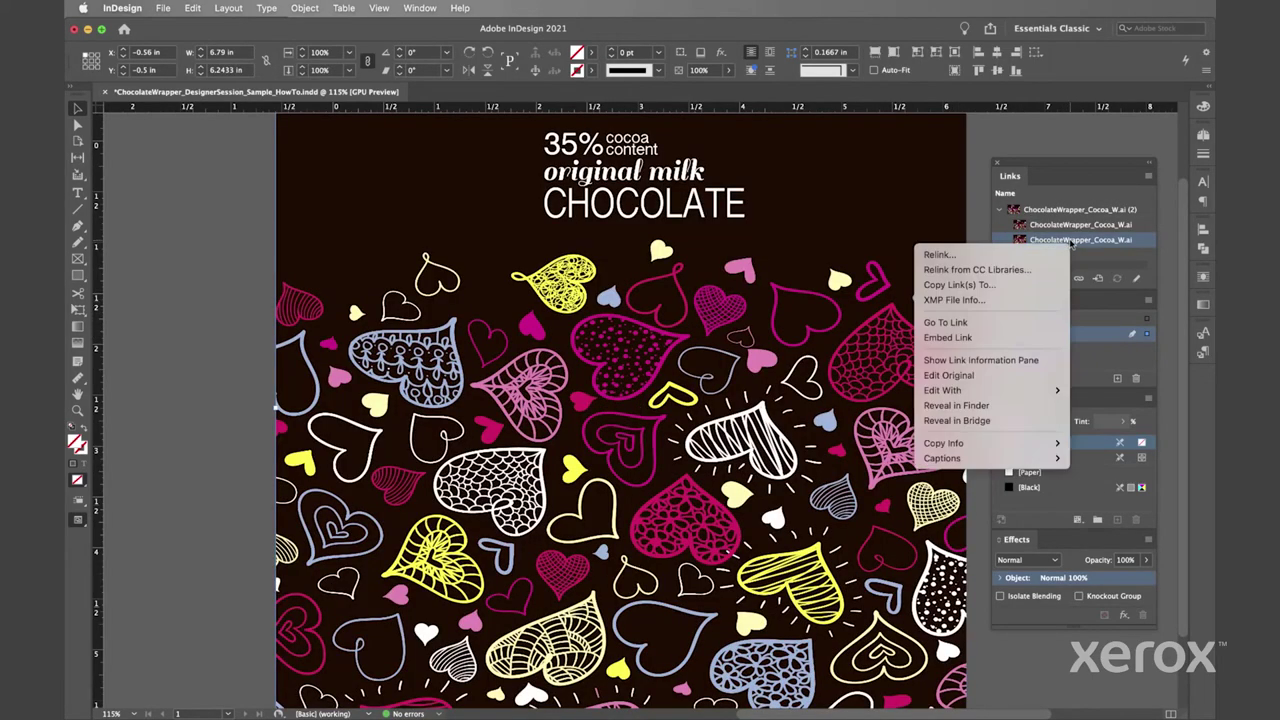
{"action": "left_click", "coordinate": [940, 254]}
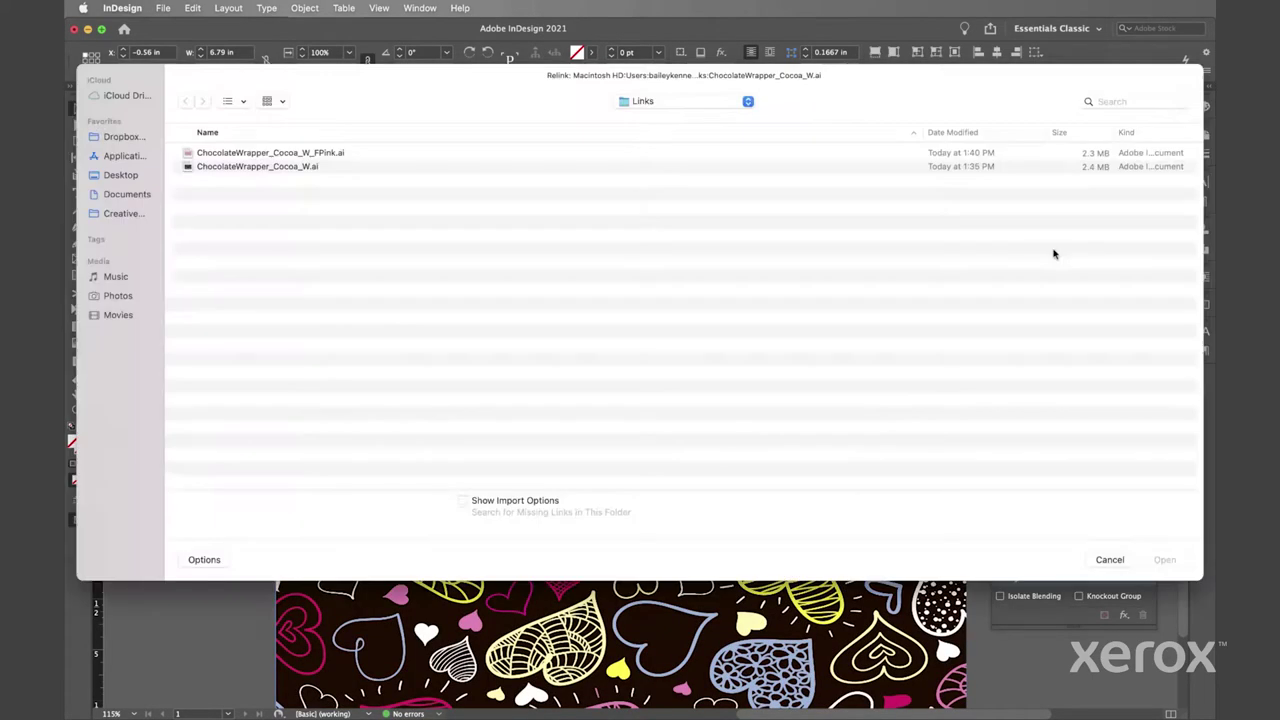
{"action": "left_click", "coordinate": [297, 155]}
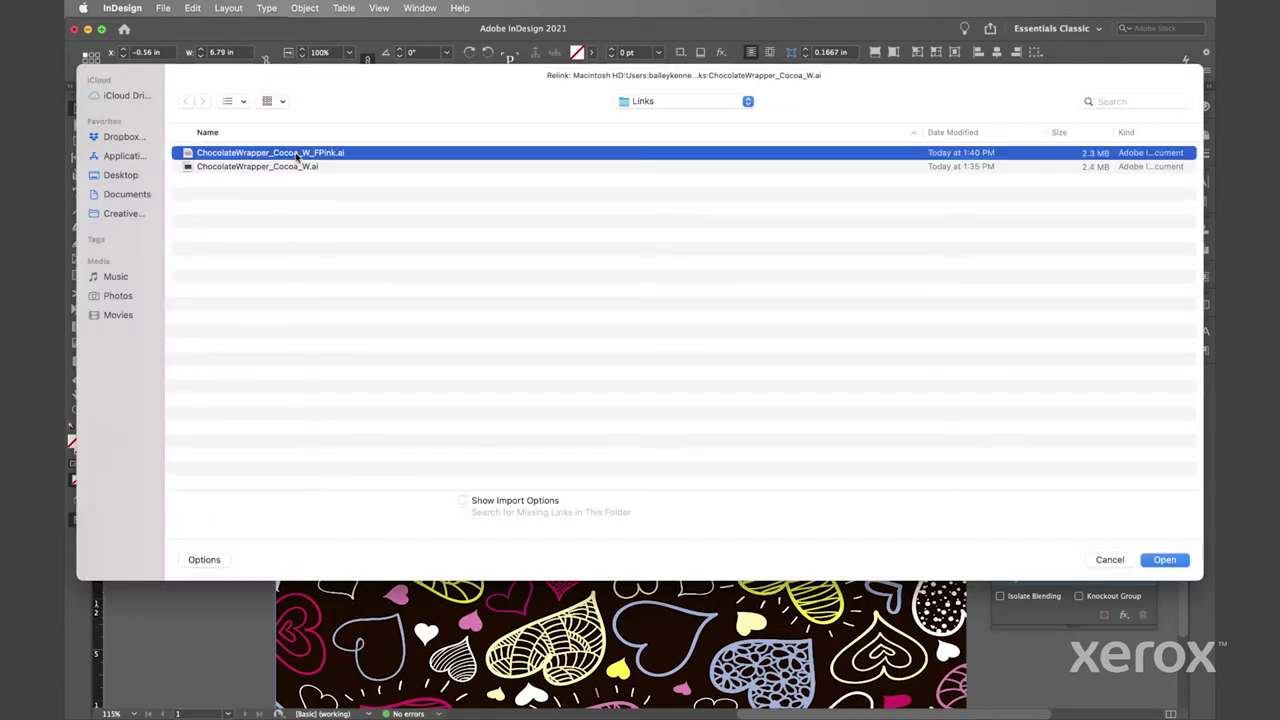
{"action": "left_click", "coordinate": [1160, 560]}
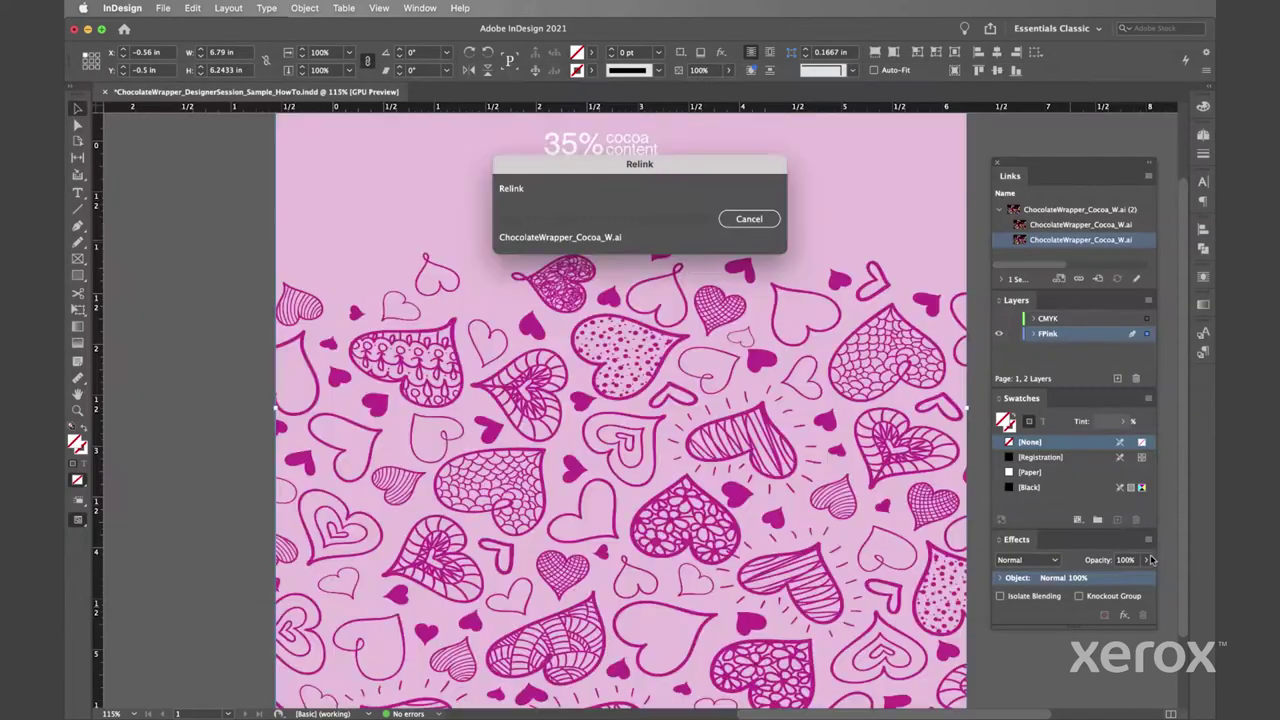
{"action": "left_click", "coordinate": [1064, 318]}
Show the CMYK layer again and set its hearts artwork to Multiply blend mode
{"action": "left_click", "coordinate": [1000, 319]}
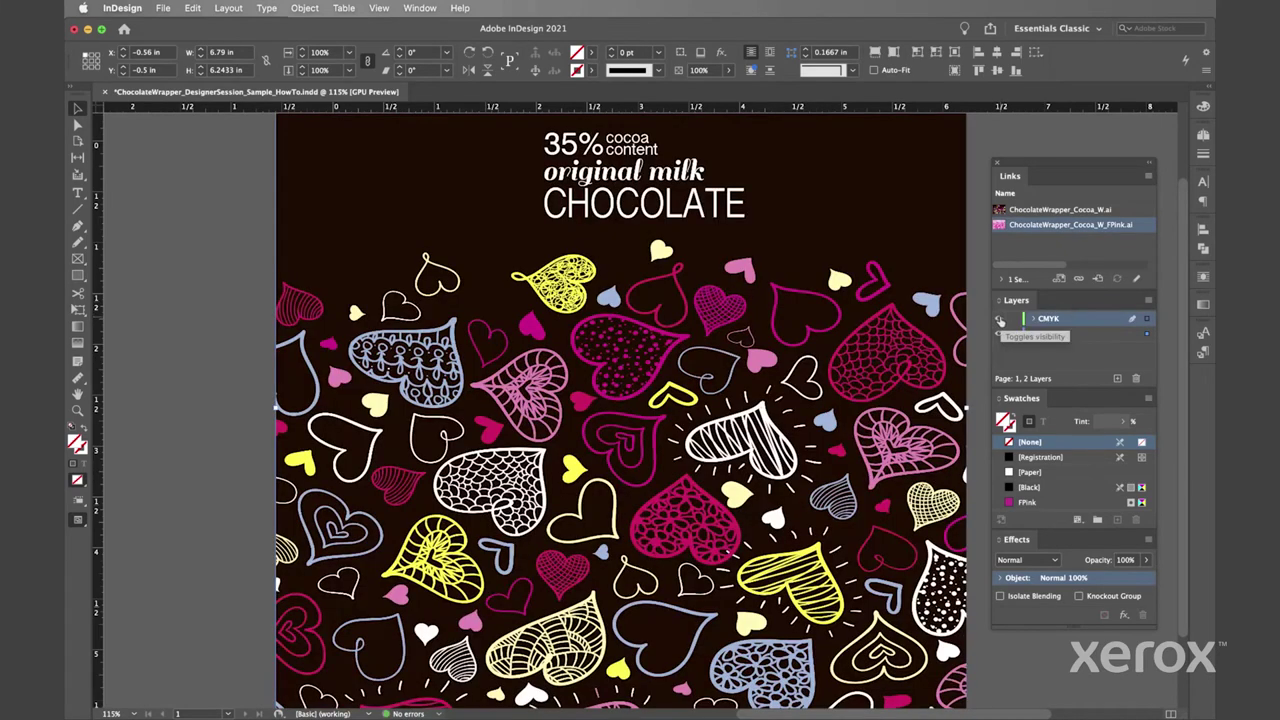
{"action": "left_click", "coordinate": [860, 350]}
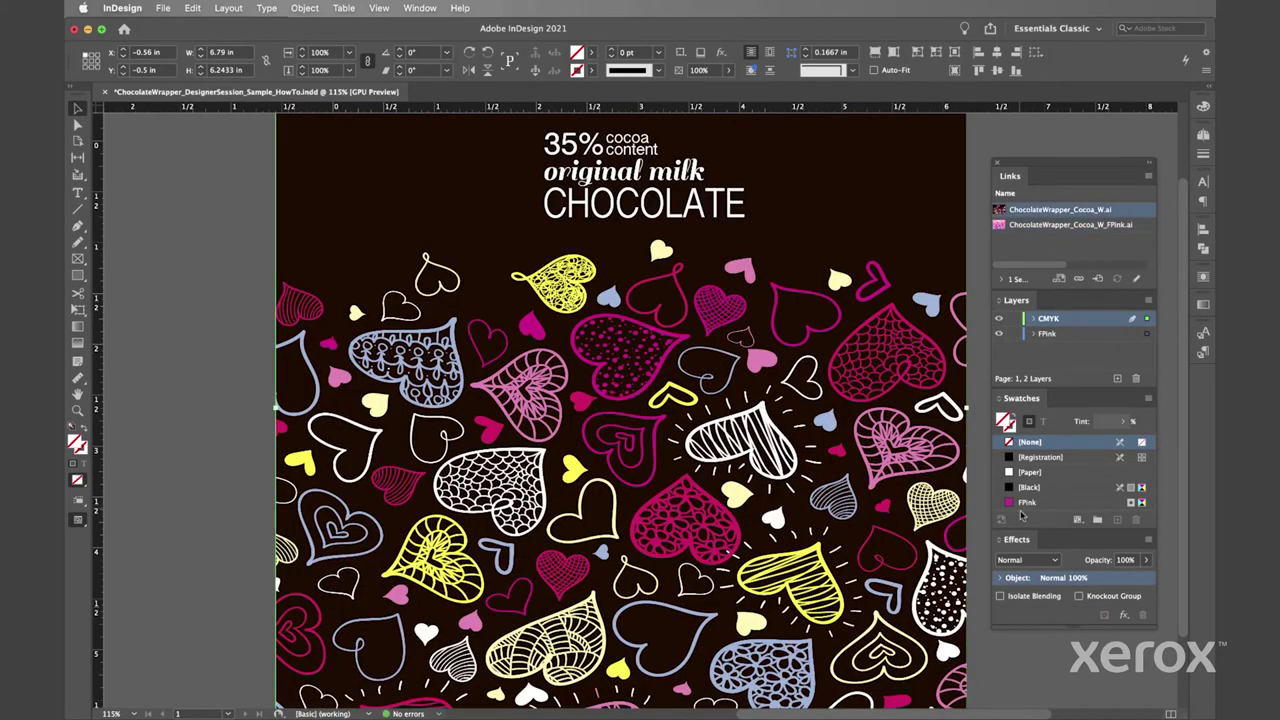
{"action": "left_click", "coordinate": [1055, 561]}
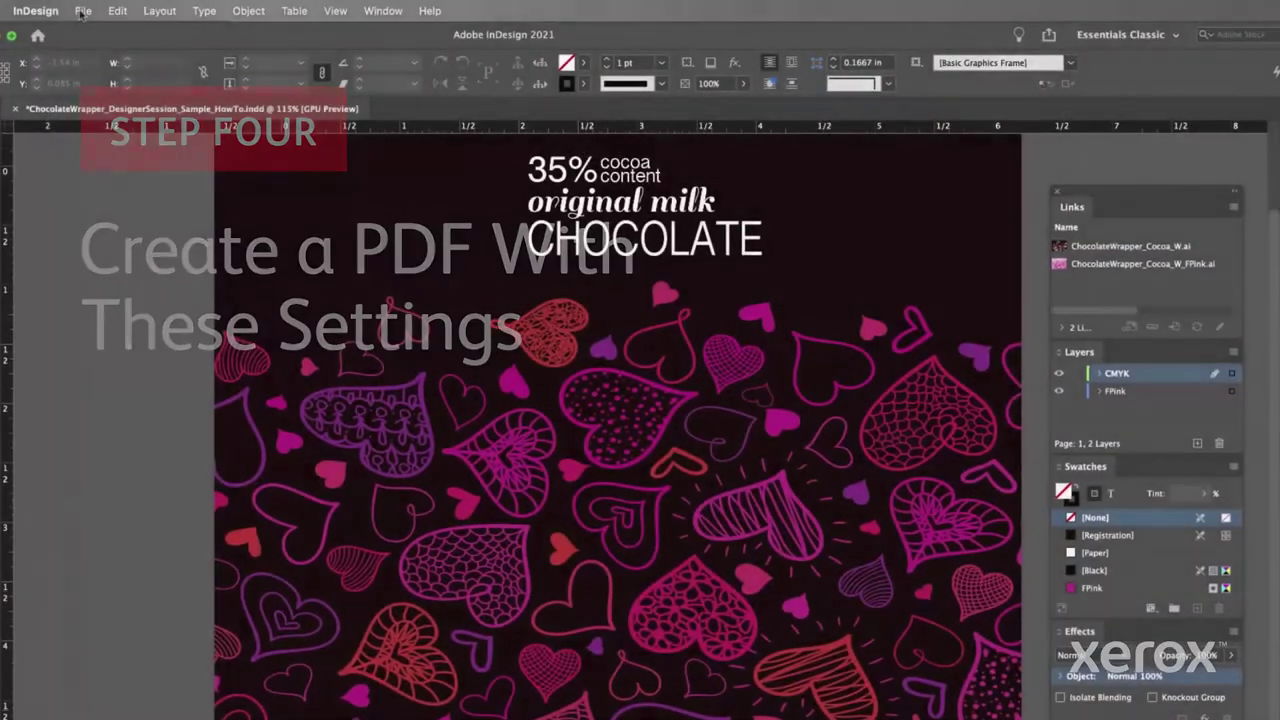
Start a [Press Quality] PDF export with color, grayscale and monochrome images set to Do Not Downsample
{"action": "left_click", "coordinate": [161, 8]}
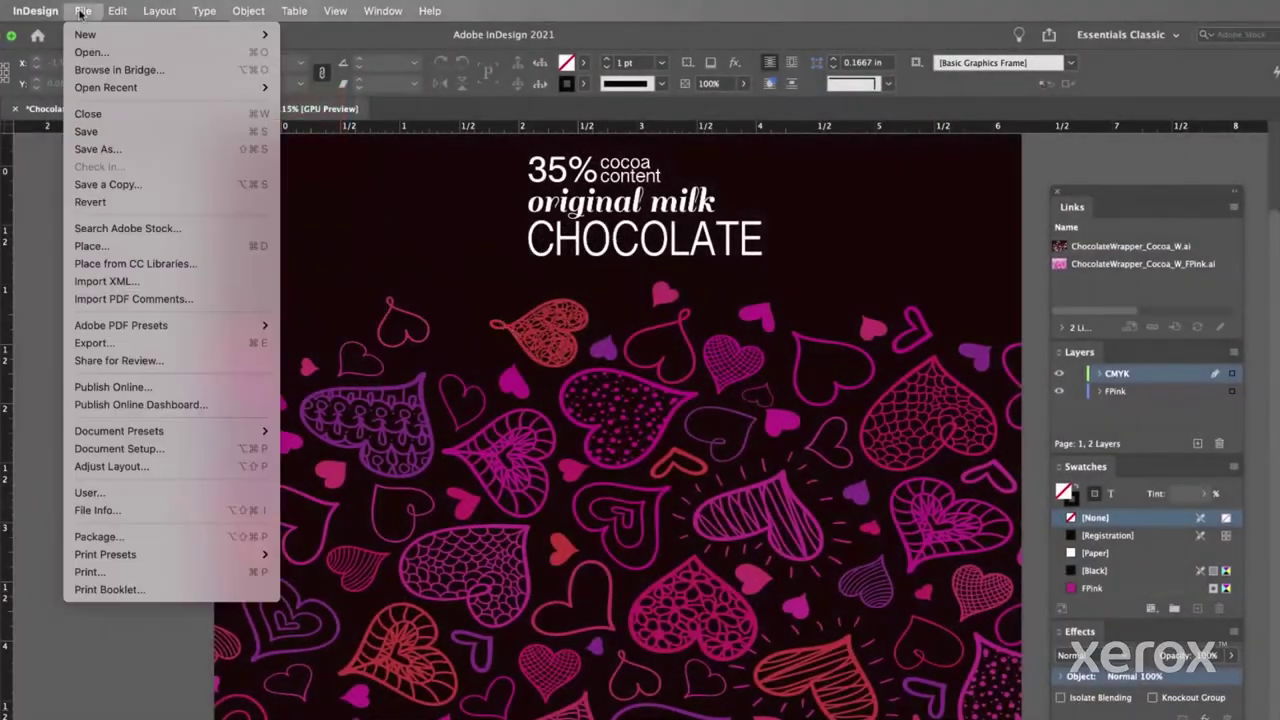
{"action": "mouse_move", "coordinate": [97, 327]}
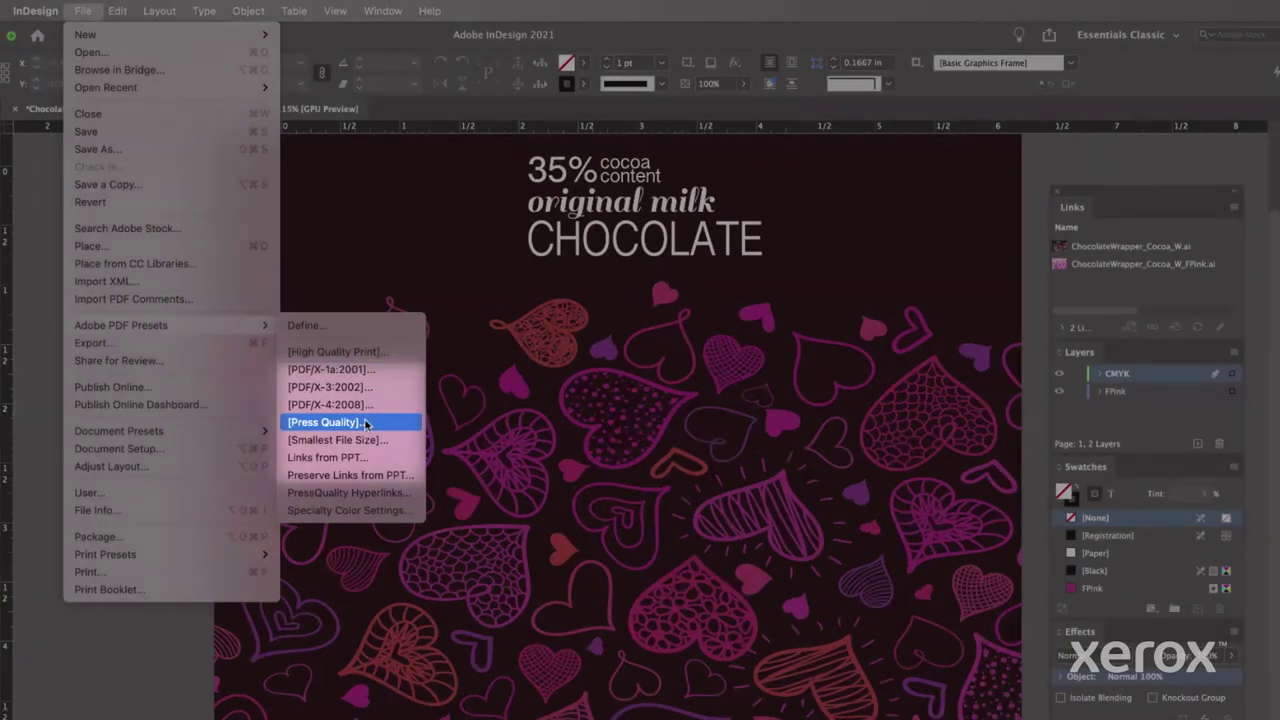
{"action": "left_click", "coordinate": [412, 422]}
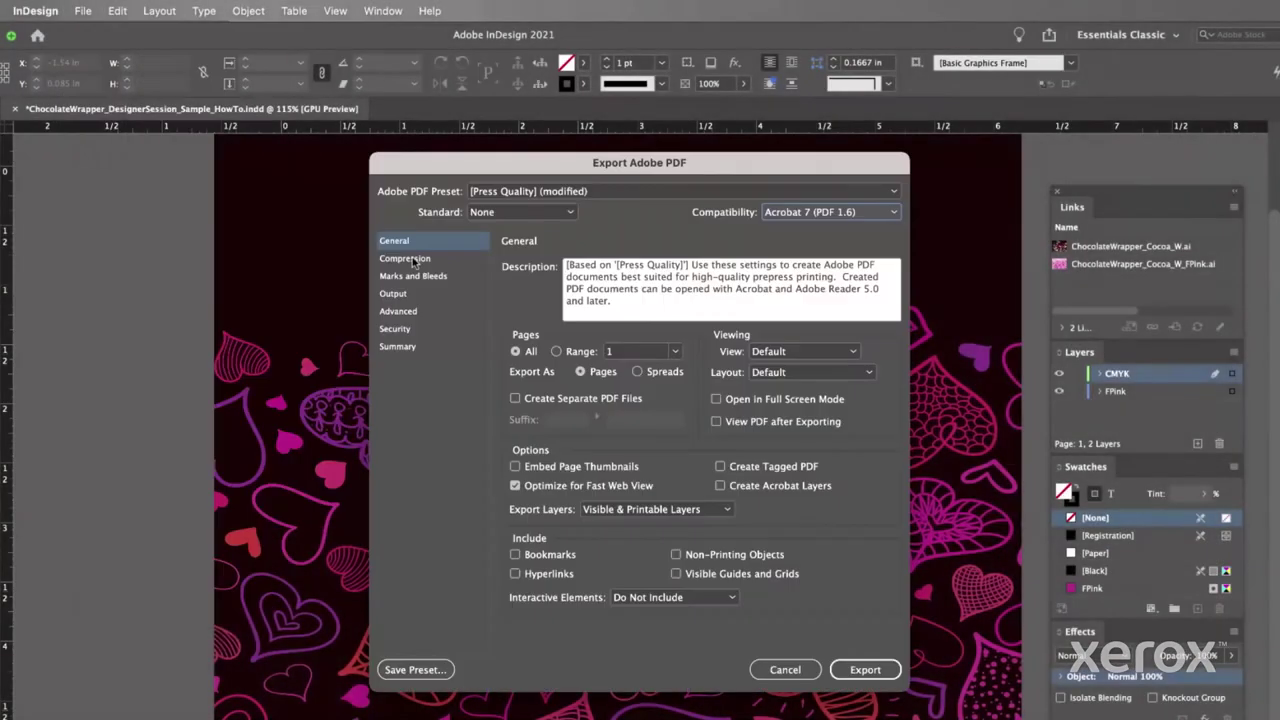
{"action": "left_click", "coordinate": [405, 258]}
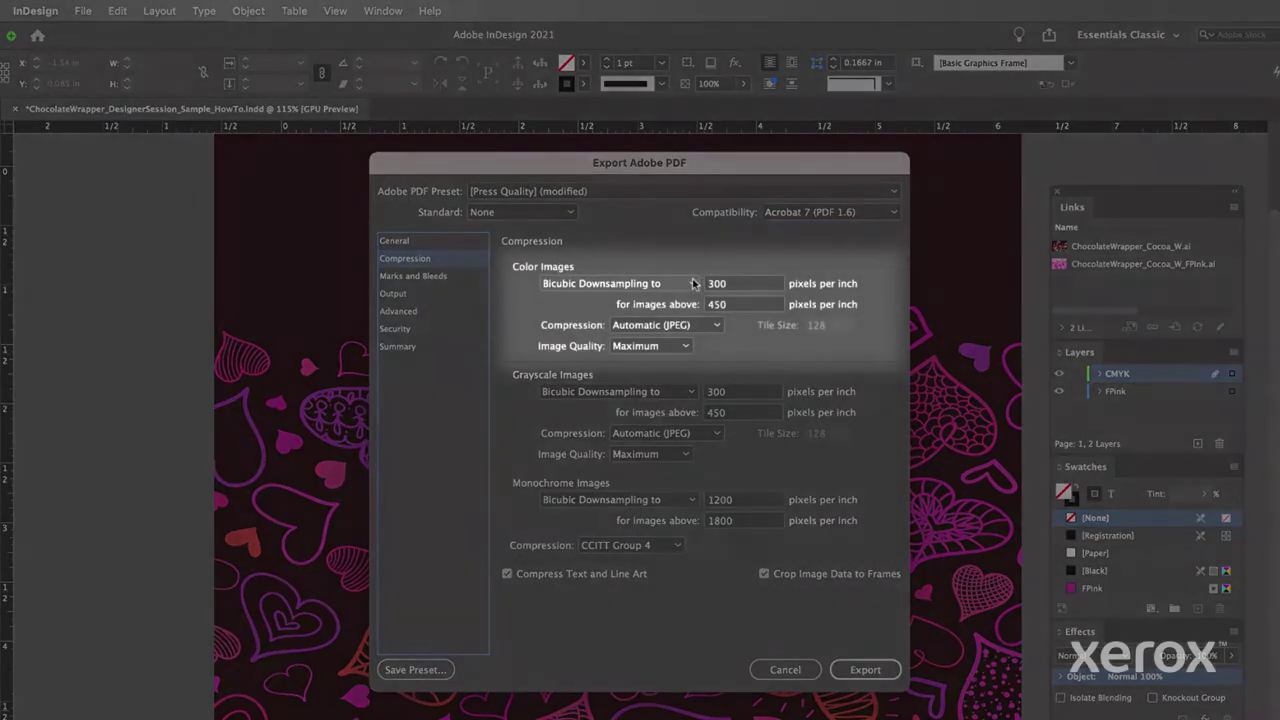
{"action": "left_click", "coordinate": [691, 283]}
{"action": "left_click", "coordinate": [604, 300]}
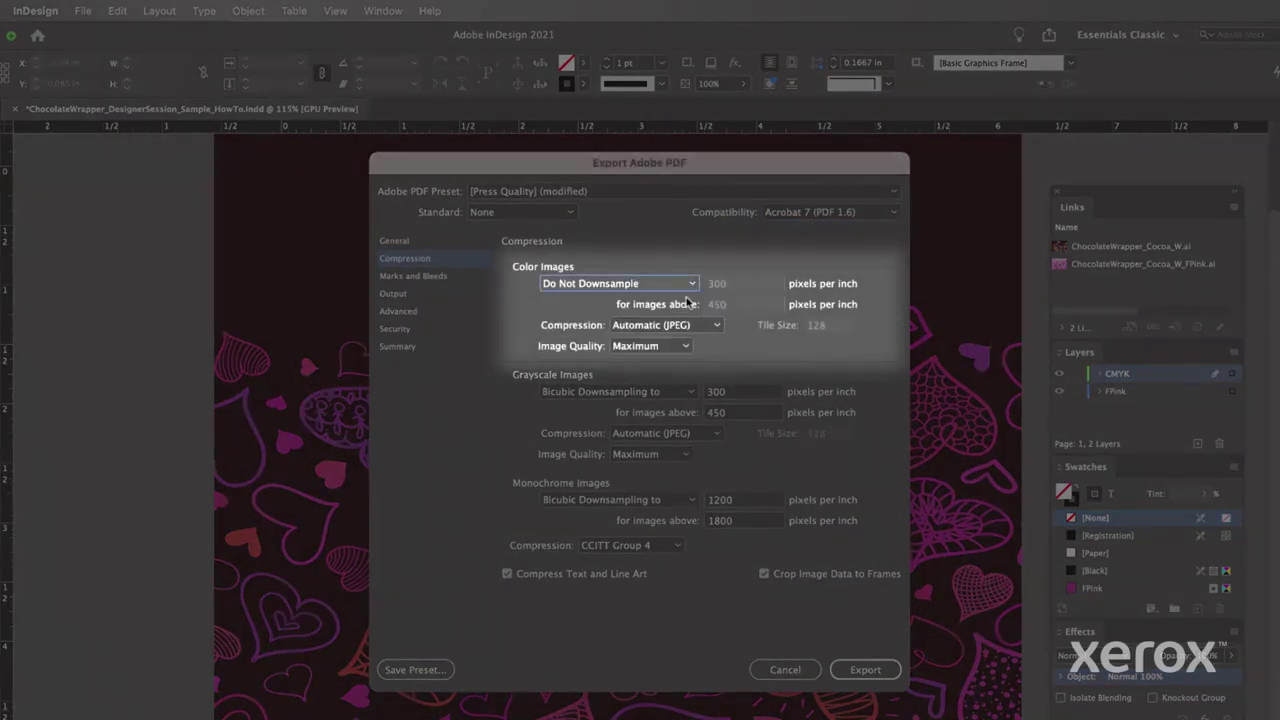
{"action": "left_click", "coordinate": [688, 392]}
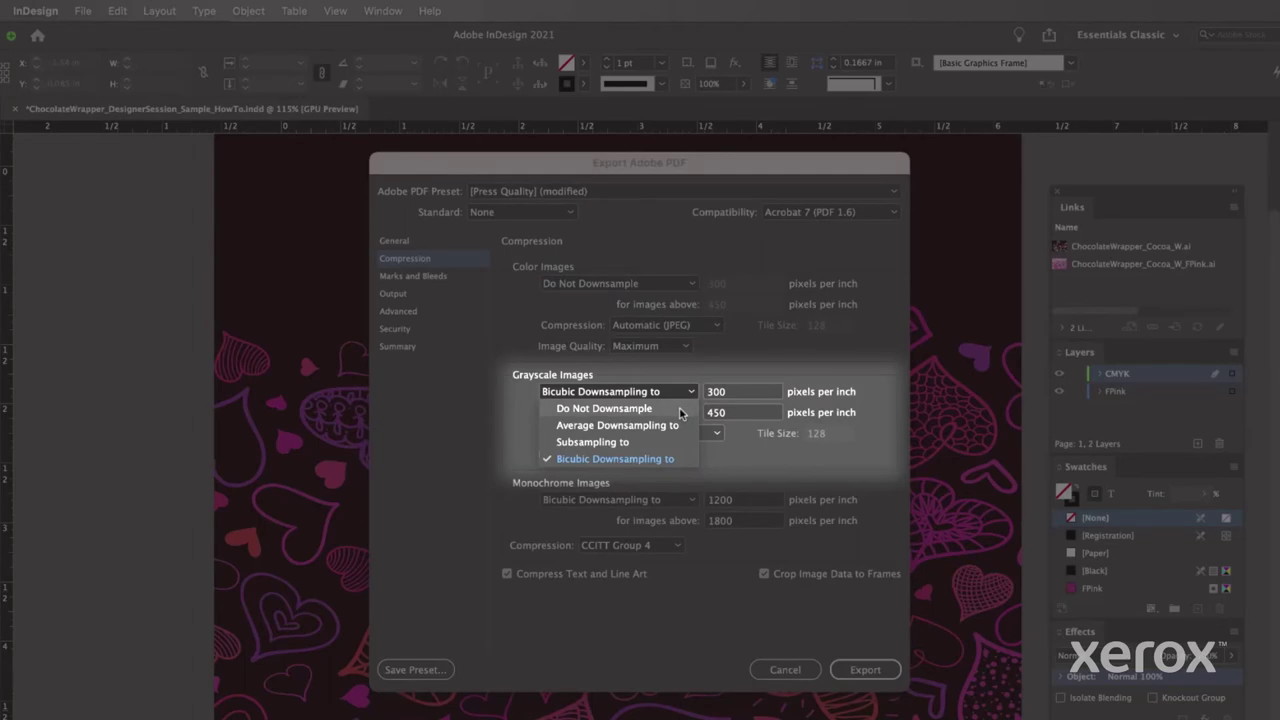
{"action": "left_click", "coordinate": [680, 413]}
{"action": "left_click", "coordinate": [689, 499]}
{"action": "left_click", "coordinate": [680, 515]}
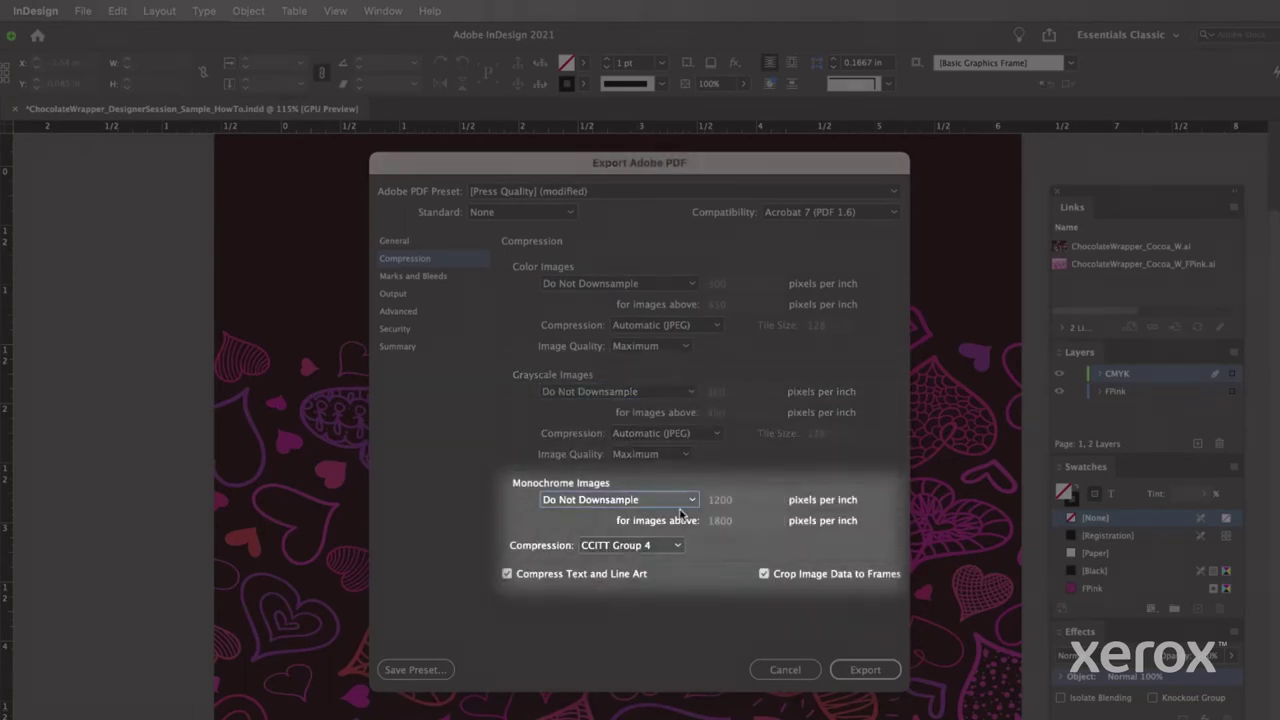
Set Output to No Color Conversion, including all RGB and tagged source CMYK profiles
{"action": "left_click", "coordinate": [388, 294]}
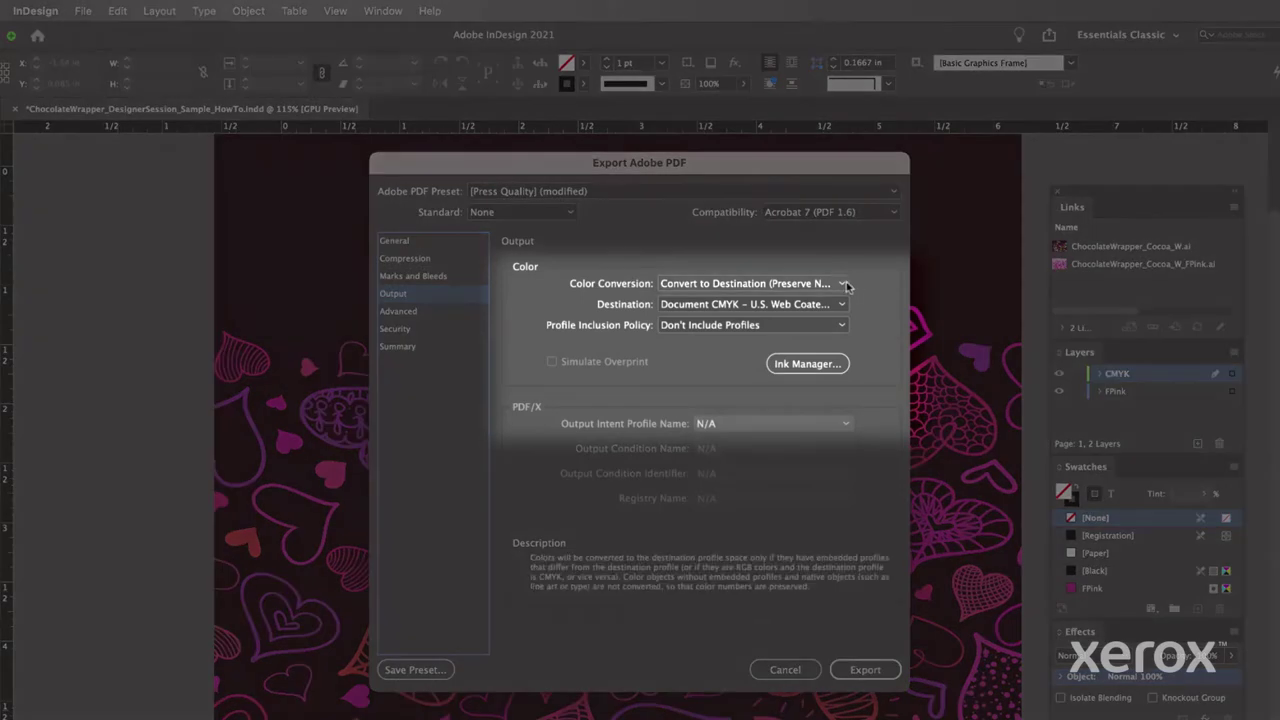
{"action": "left_click", "coordinate": [843, 284]}
{"action": "left_click", "coordinate": [850, 298]}
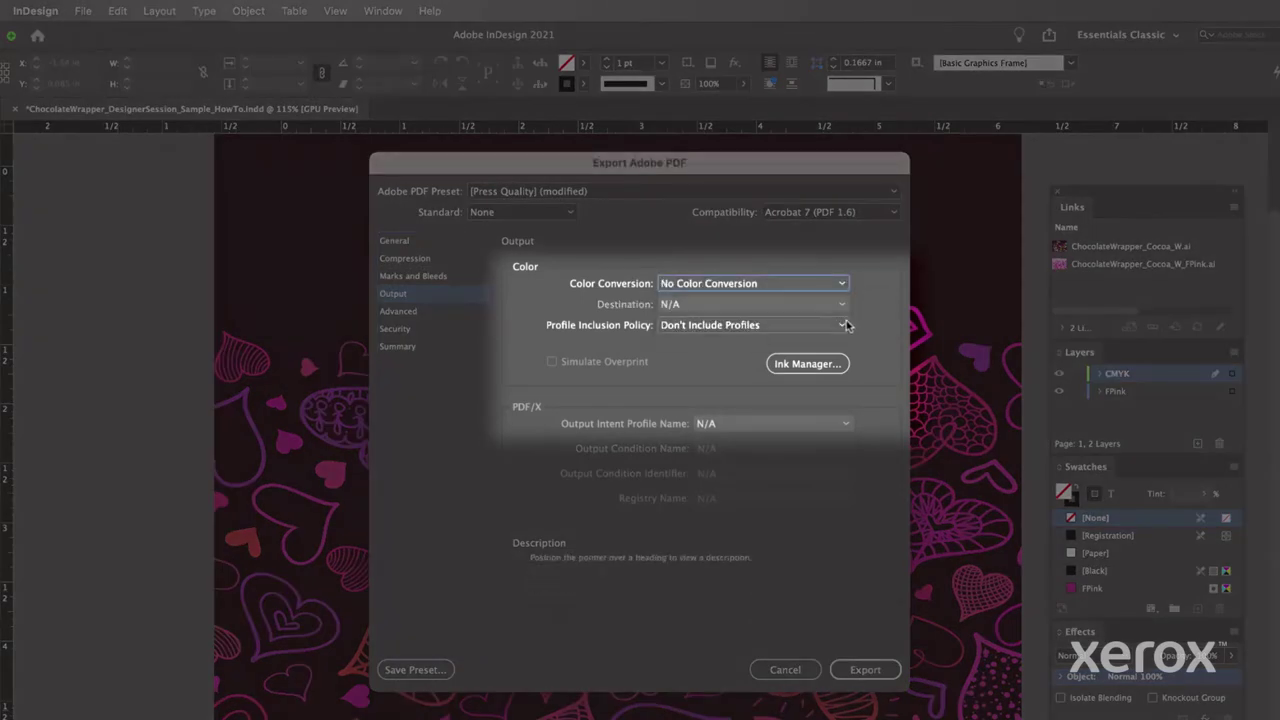
{"action": "left_click", "coordinate": [843, 325]}
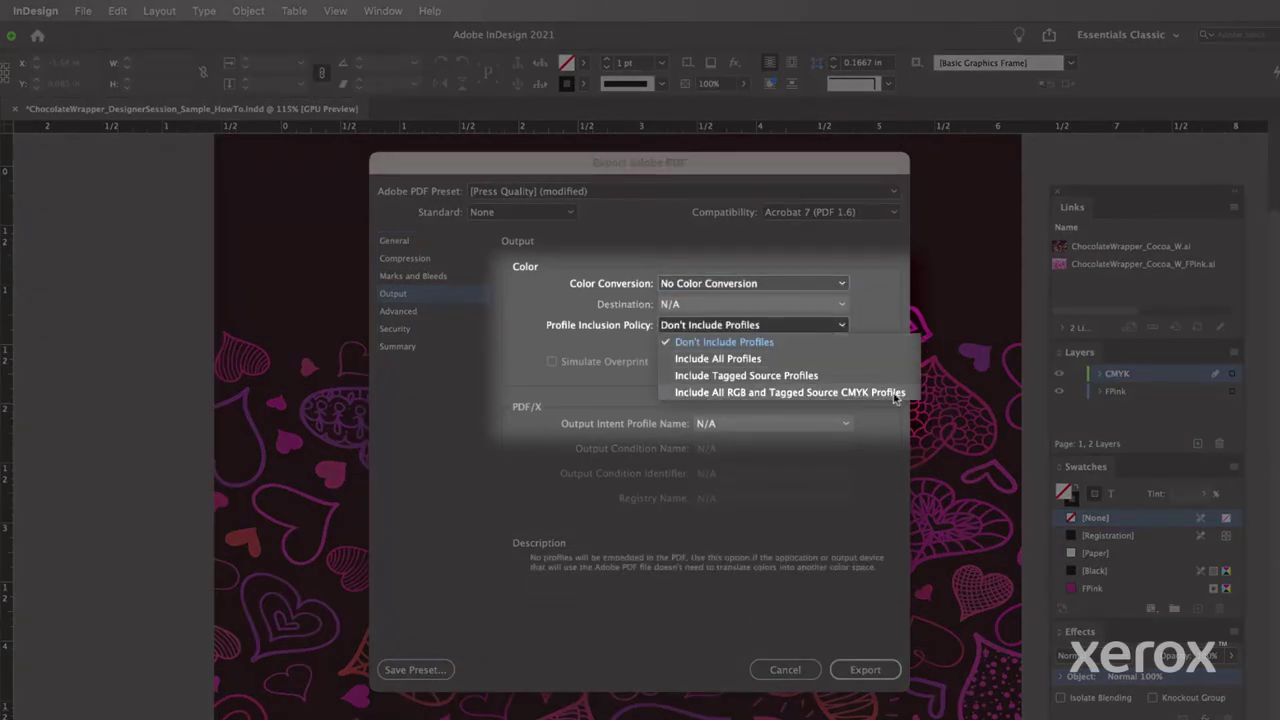
{"action": "left_click", "coordinate": [790, 392]}
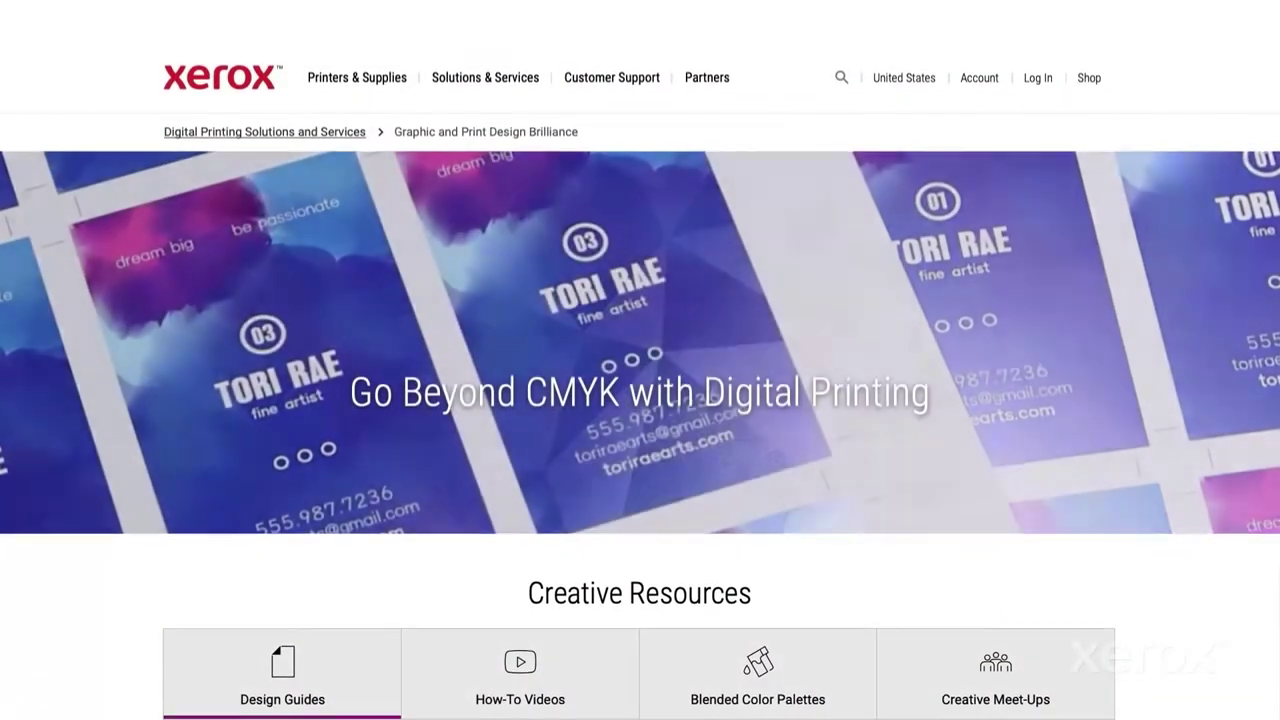
Scroll the Xerox page down to the Creative Resources Design Guides section
{"action": "scroll", "coordinate": [460, 573], "scroll_direction": "down", "scroll_amount": 5}
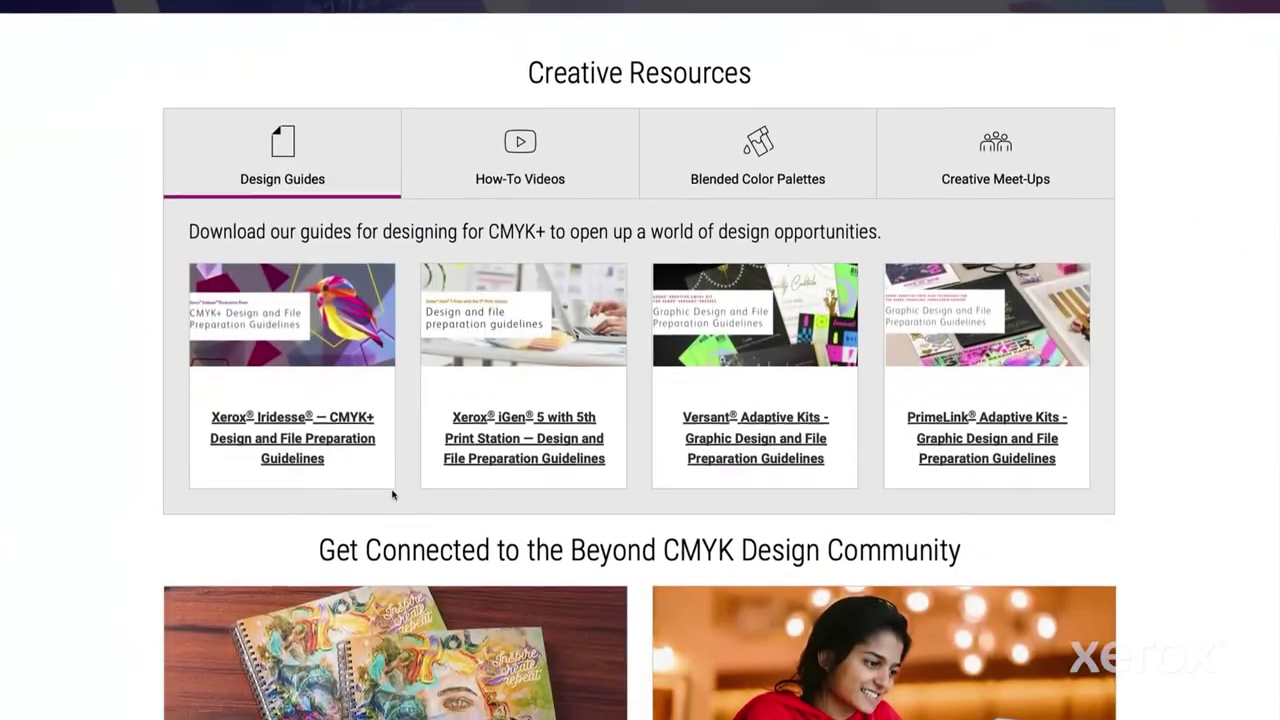